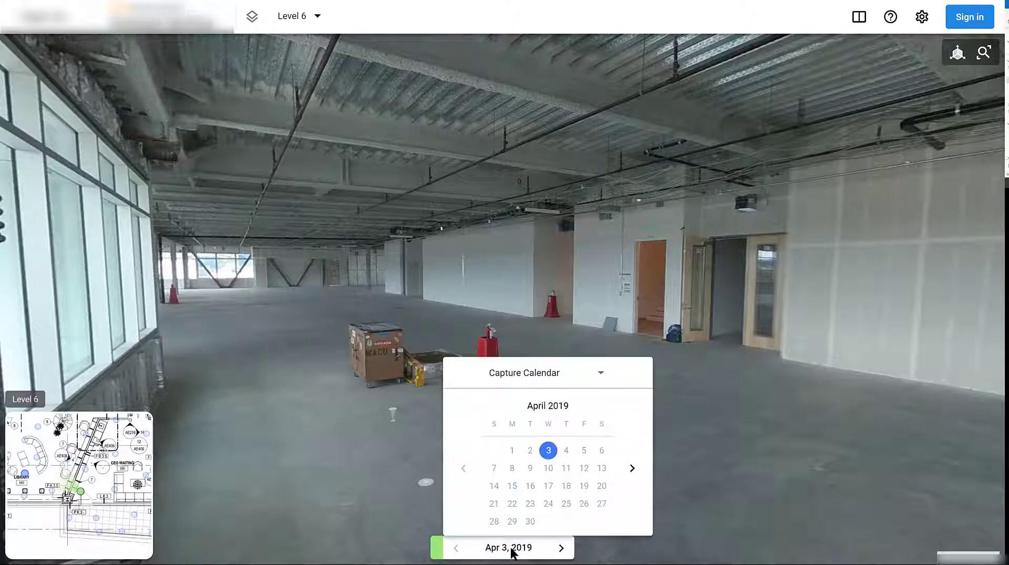
Show the available Level 6 captures as a list instead of a calendar
click(598, 377)
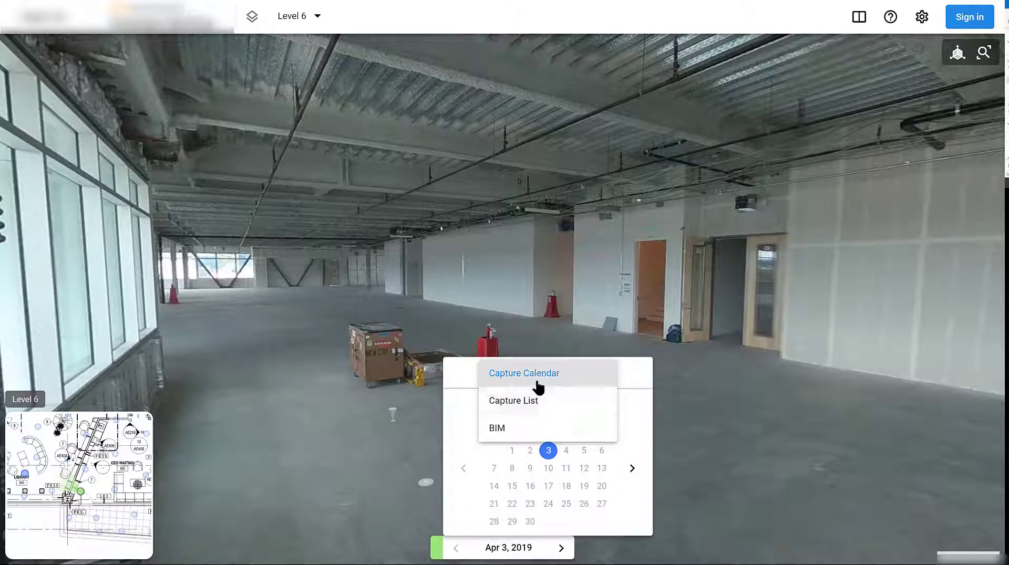
click(513, 401)
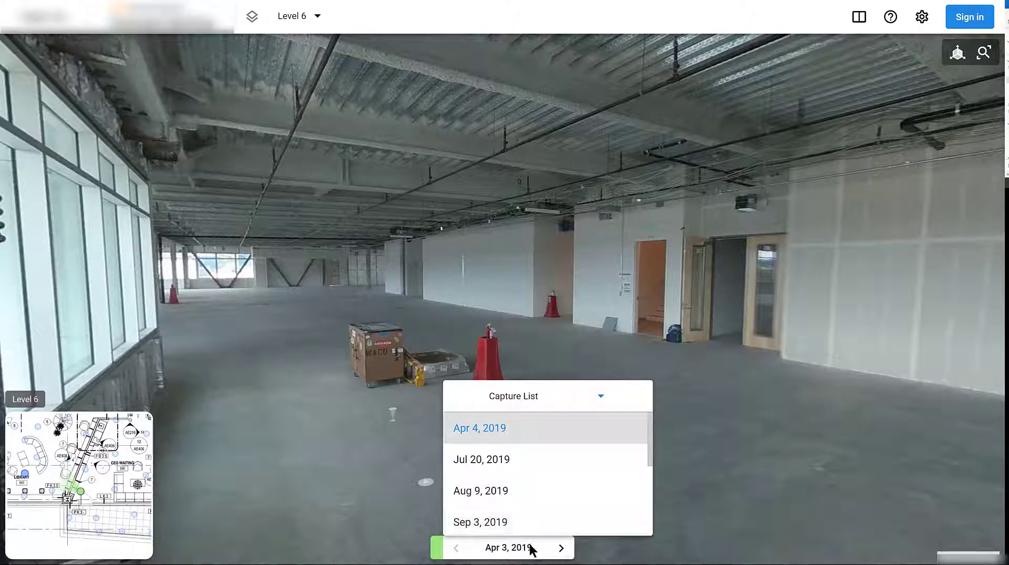
Expand the Level 6 mini-map and dock it beside the capture view in a side-by-side layout
mouse_move(73, 438)
scroll(72, 437, down, 5)
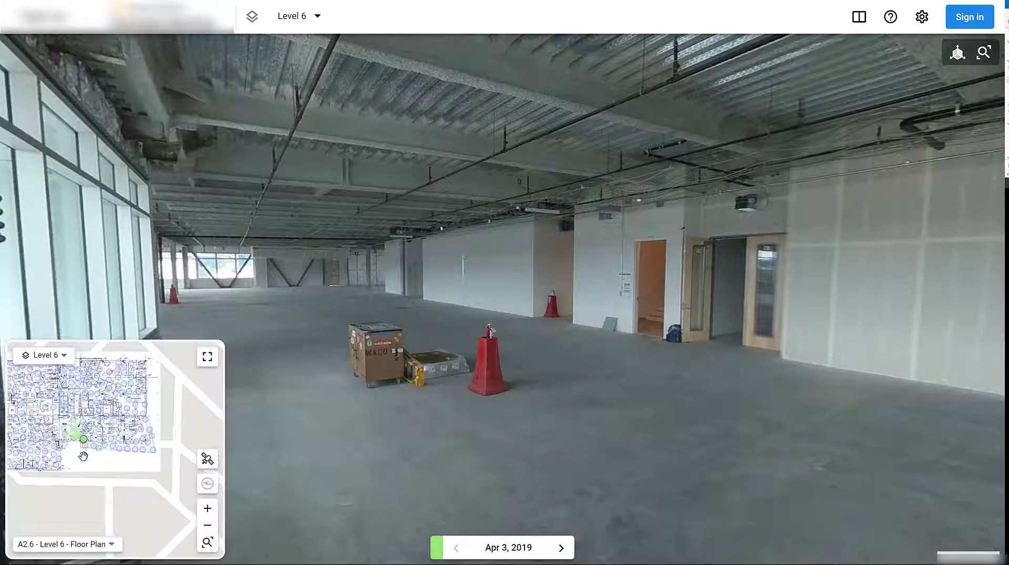
click(204, 358)
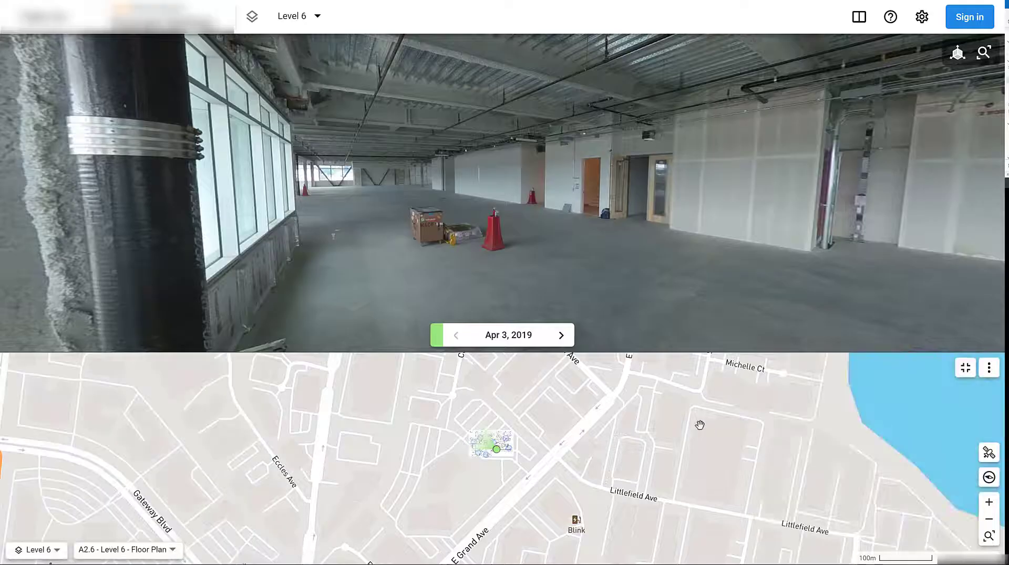
click(988, 368)
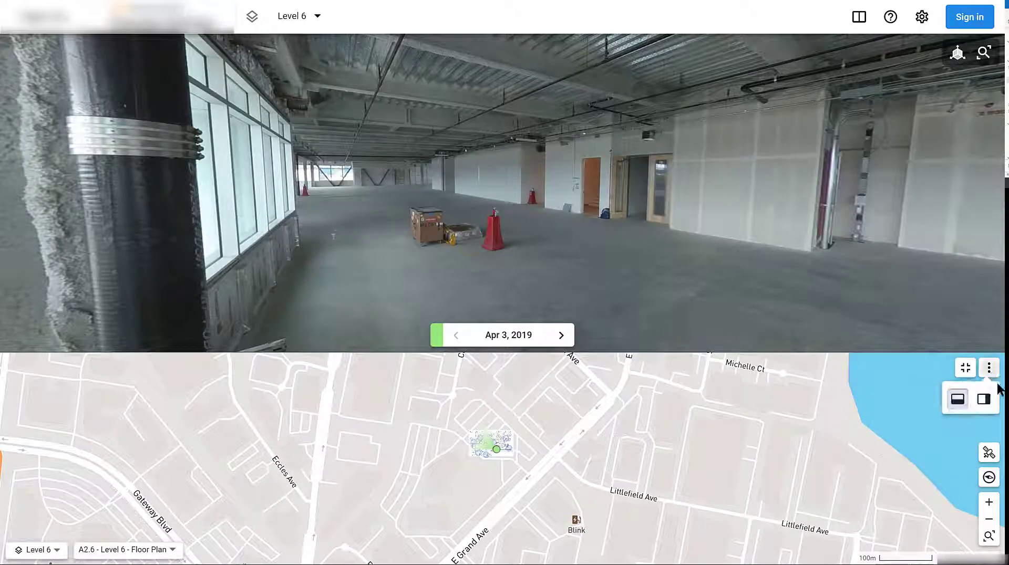
click(983, 399)
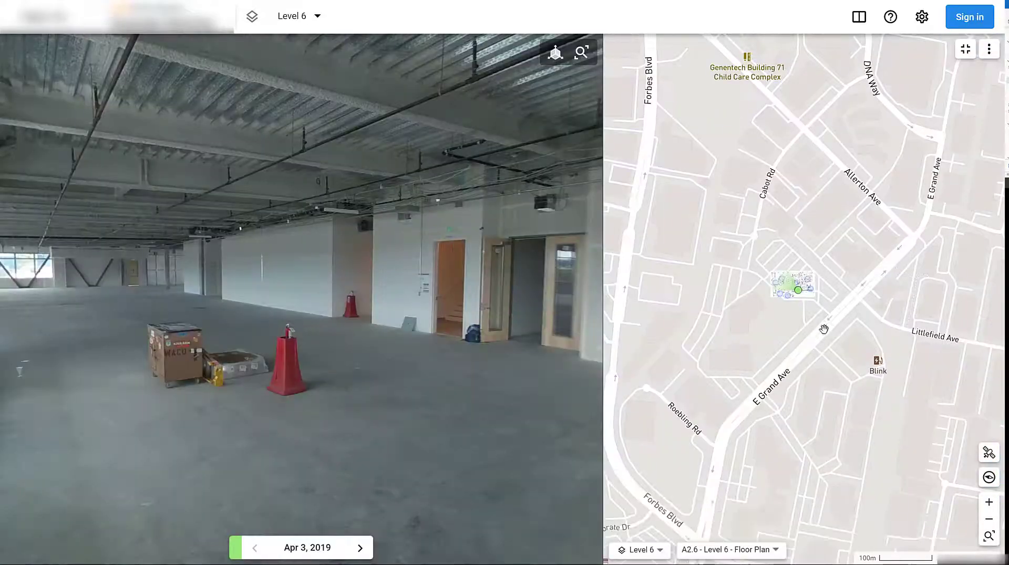
scroll(756, 290, up, 5)
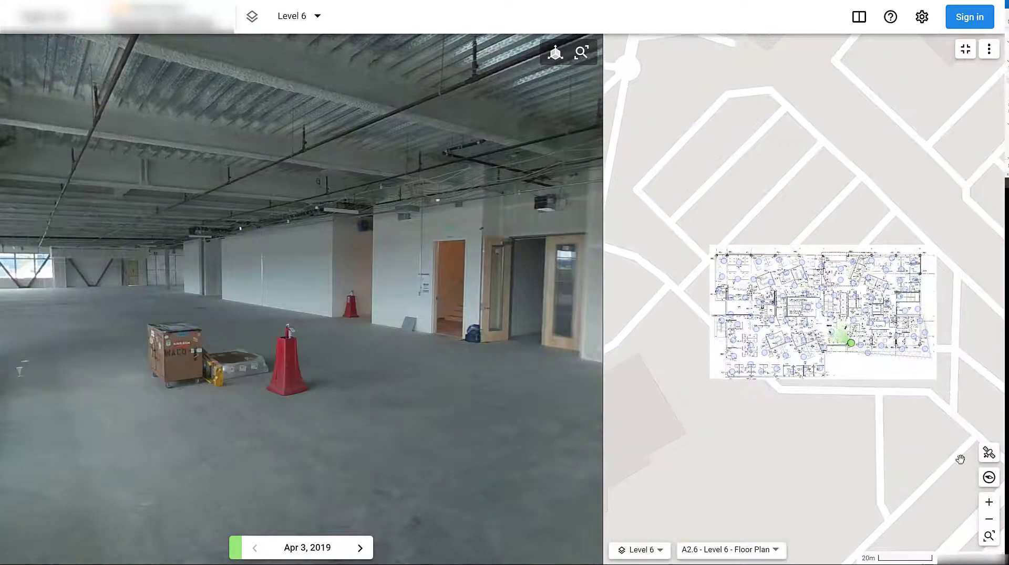
Preview the satellite background behind the floor plan, return to the street map, and check the floor plan drawing choices
click(990, 455)
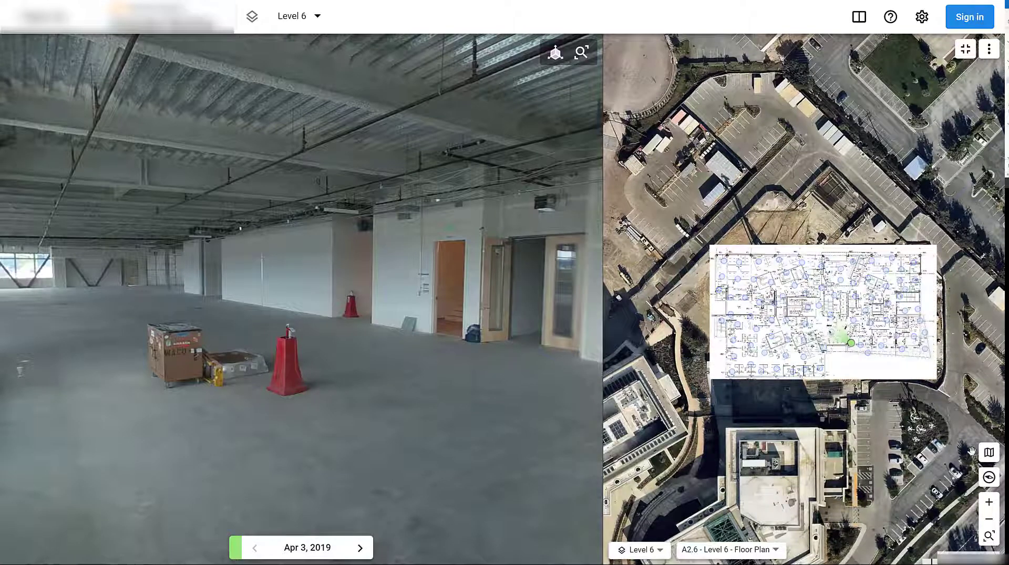
click(990, 454)
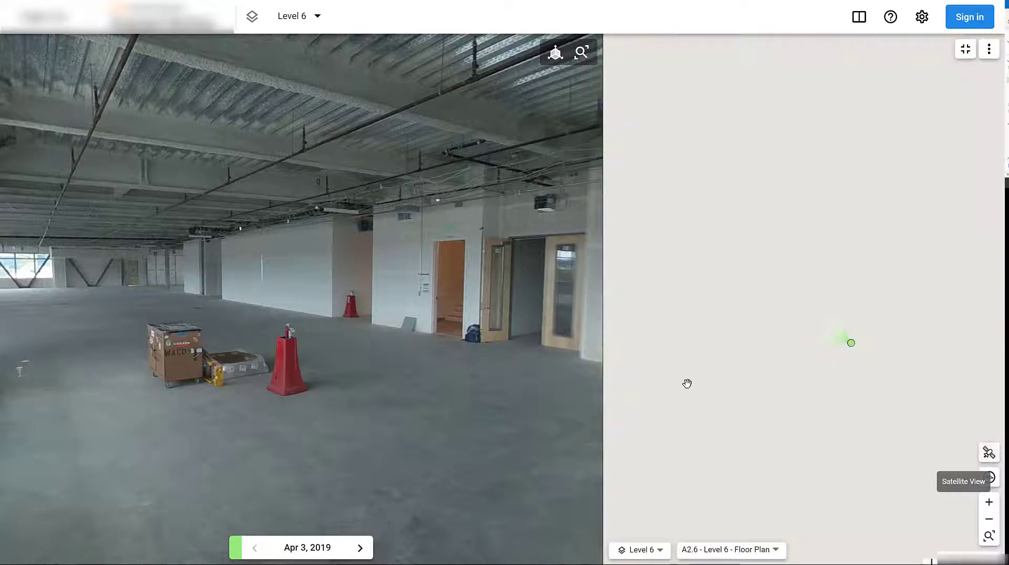
click(731, 558)
click(727, 543)
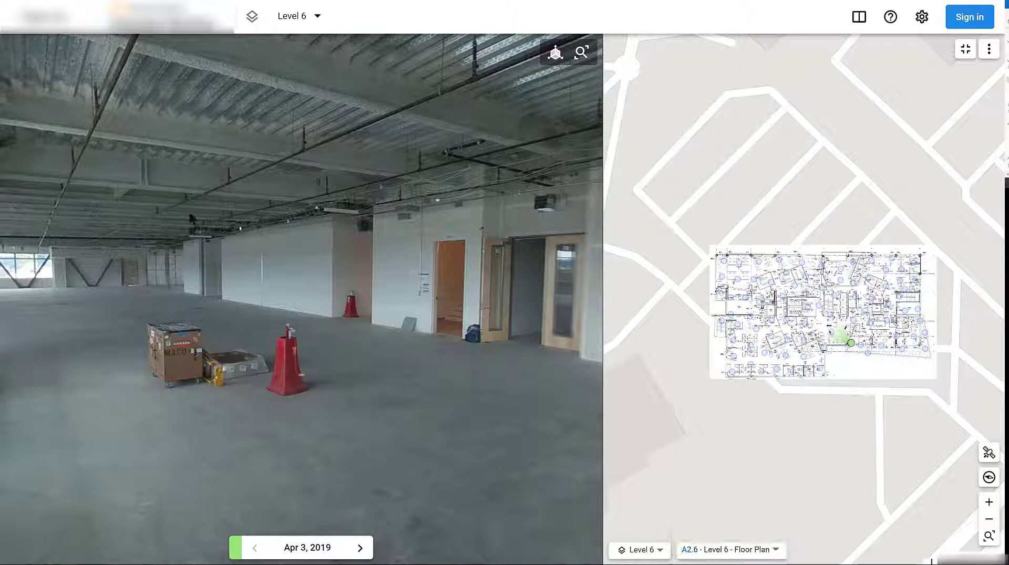
Inspect the Level 6 floor plan up close and narrow the map to about a fifth of the window width
scroll(754, 345, up, 5)
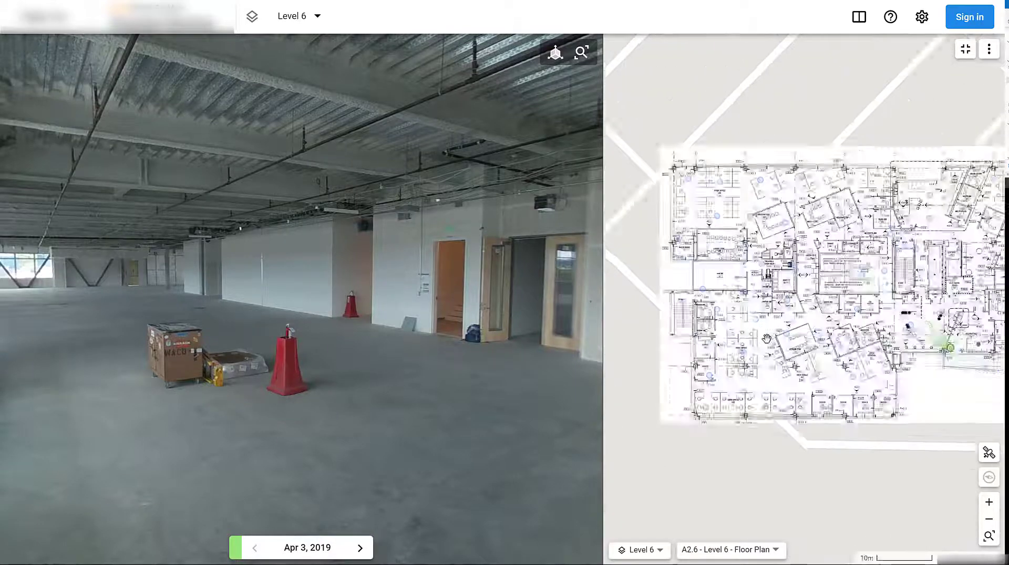
scroll(761, 302, up, 3)
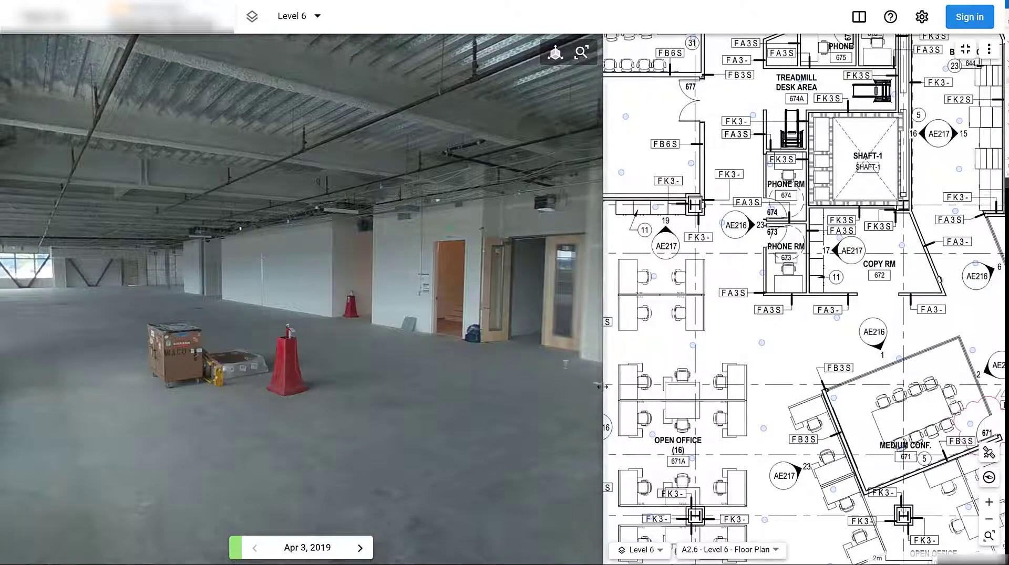
drag(775, 374, 809, 374)
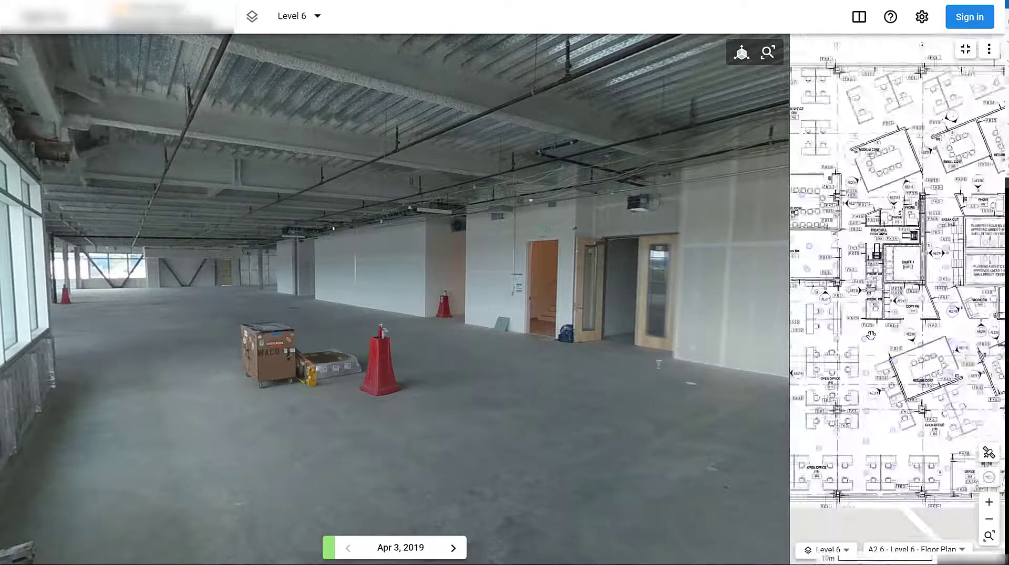
Split the capture view into a four-way side-by-side comparison and bring the current location into view on the floor plan
click(859, 22)
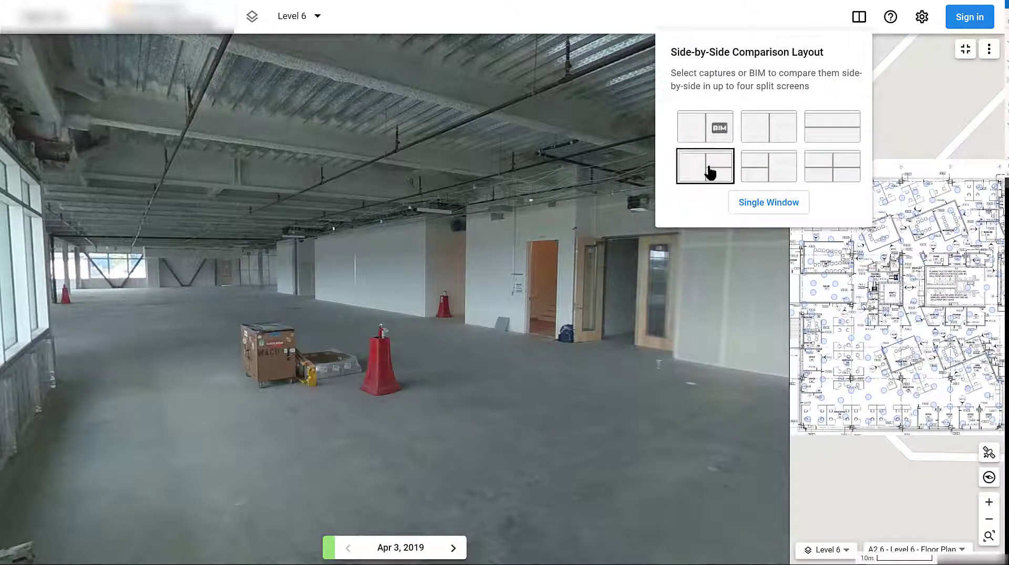
click(851, 175)
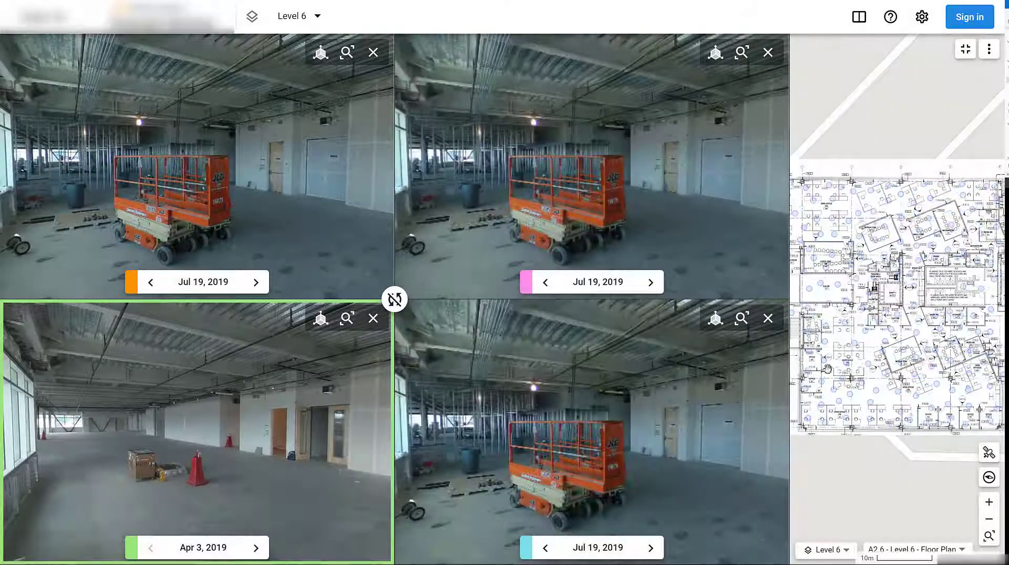
scroll(920, 336, down, 2)
scroll(910, 426, down, 2)
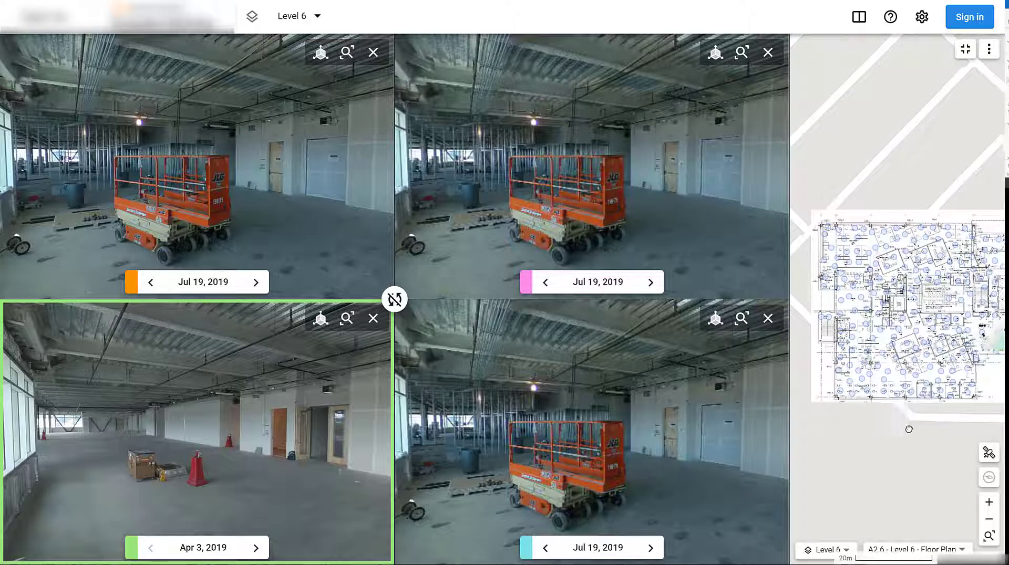
scroll(946, 368, up, 2)
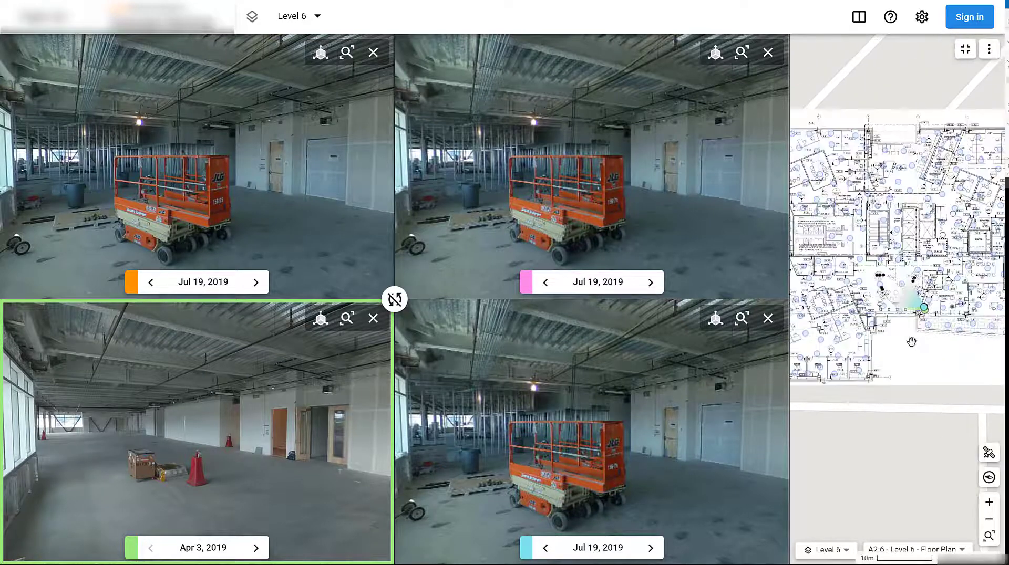
Set the orange comparison view to the Apr 4, 2019 capture from the capture list
click(198, 283)
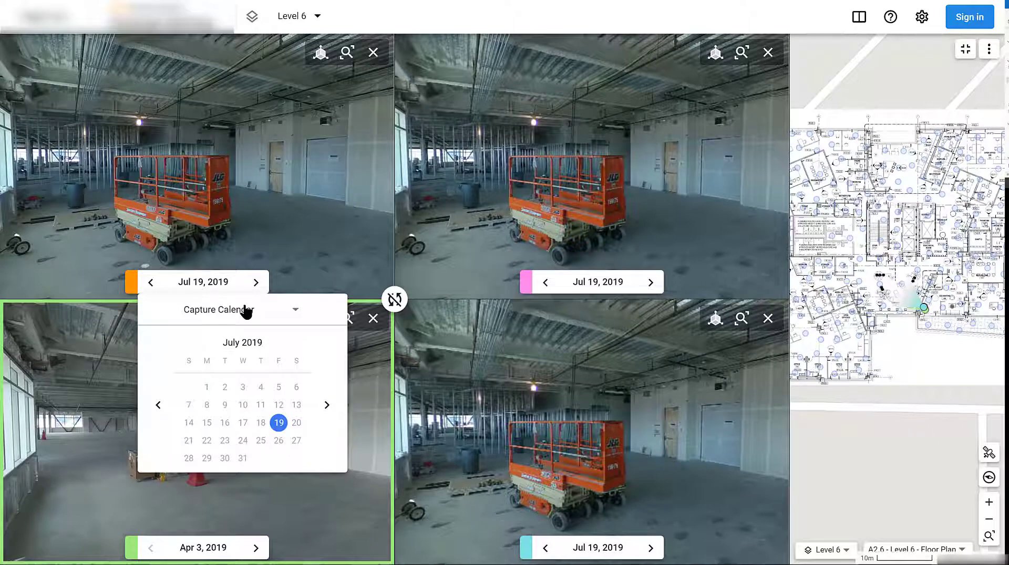
click(246, 311)
click(218, 346)
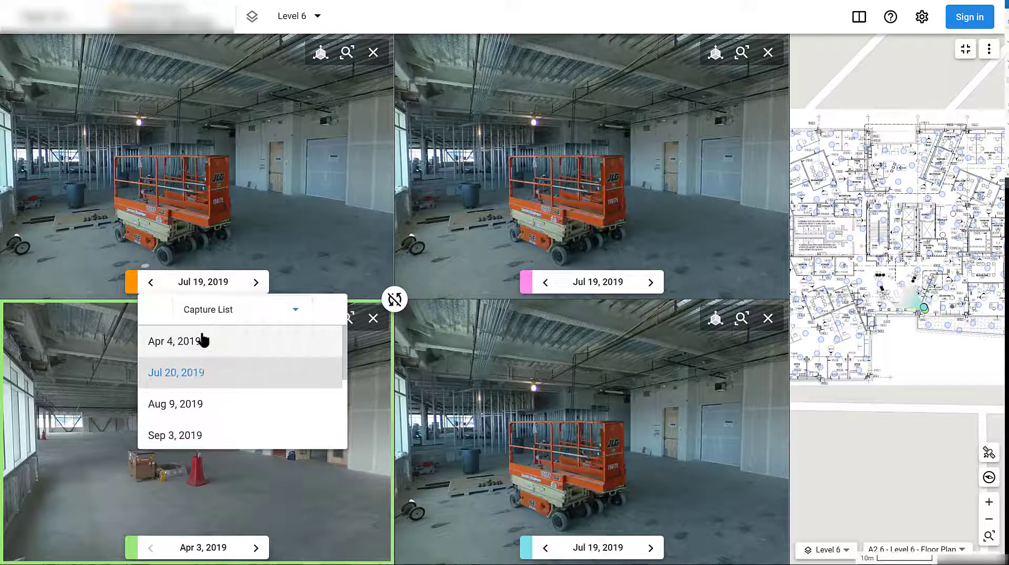
click(188, 343)
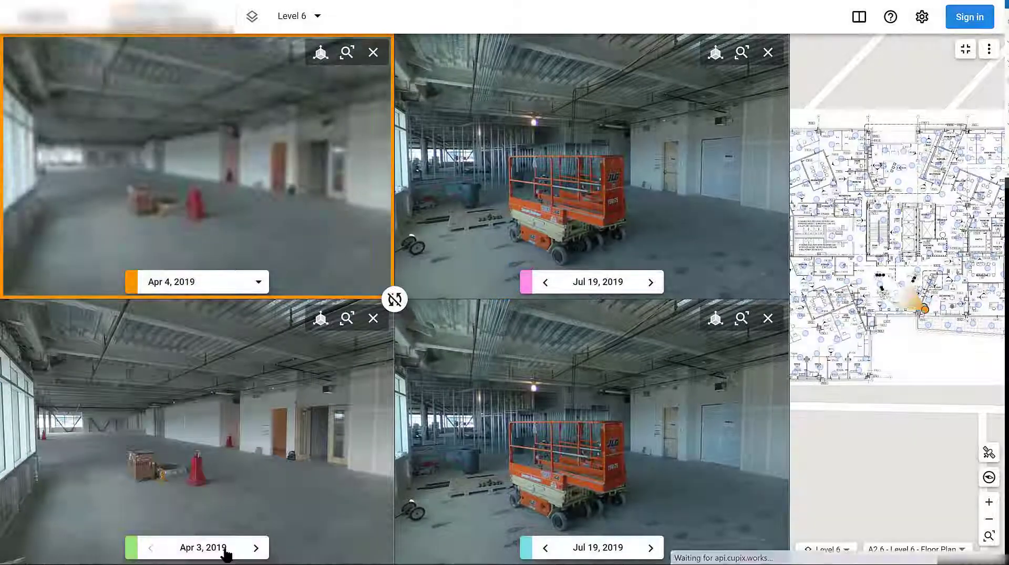
Set the green comparison view to the Aug 9, 2019 capture from the capture list
click(220, 548)
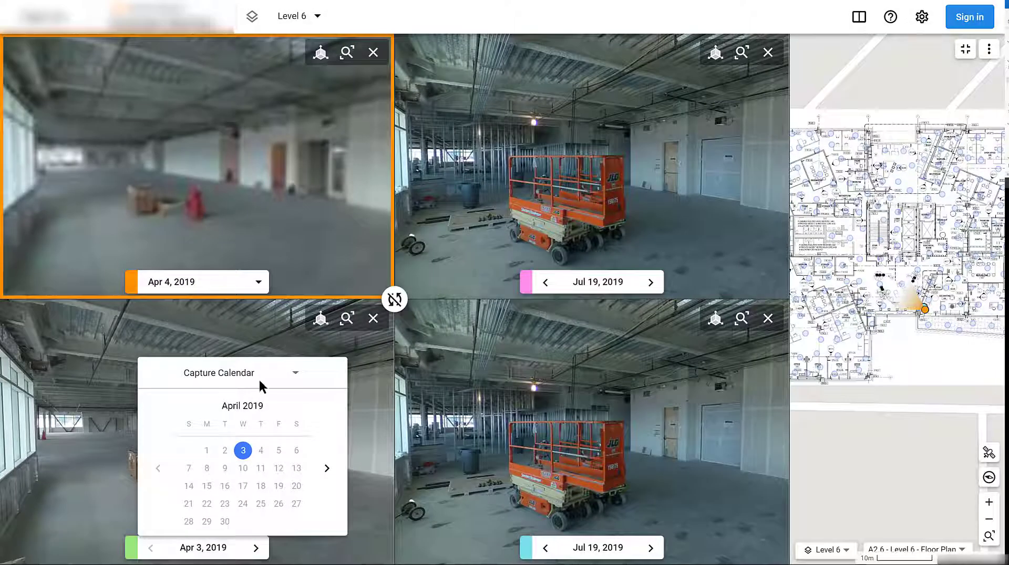
click(258, 377)
click(223, 404)
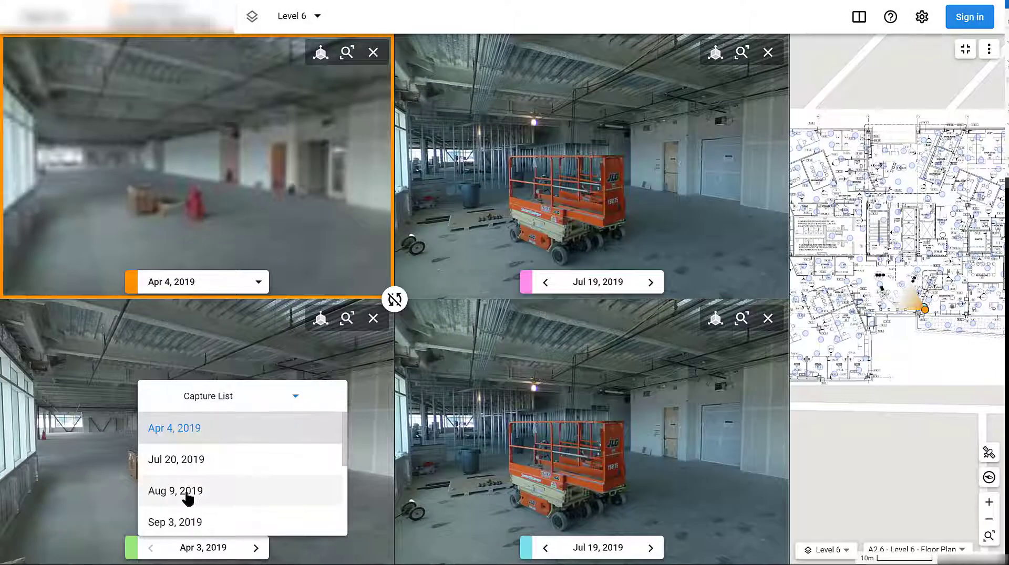
click(188, 490)
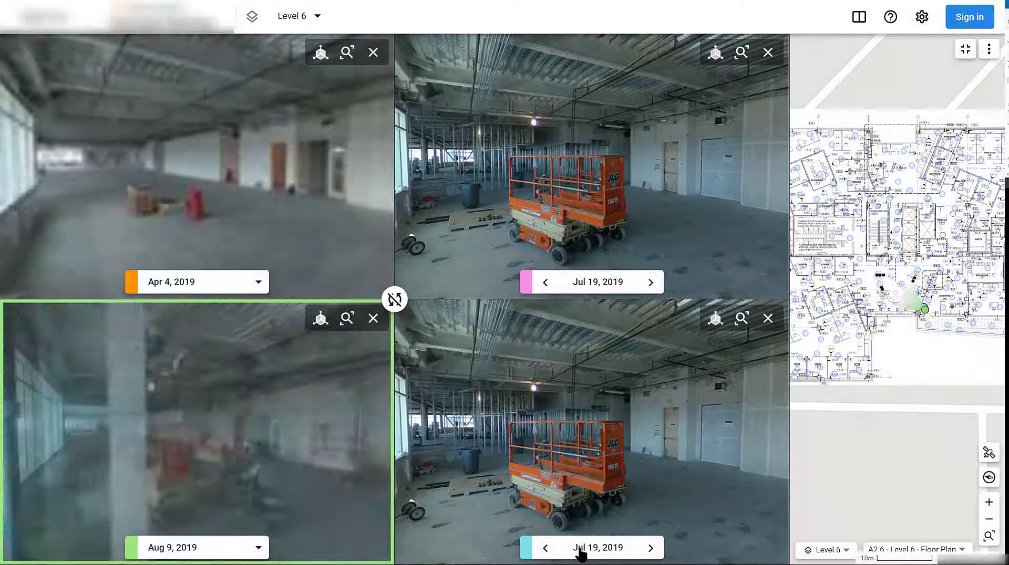
Set the light-blue comparison view to the Sep 3, 2019 capture from the capture list
click(574, 549)
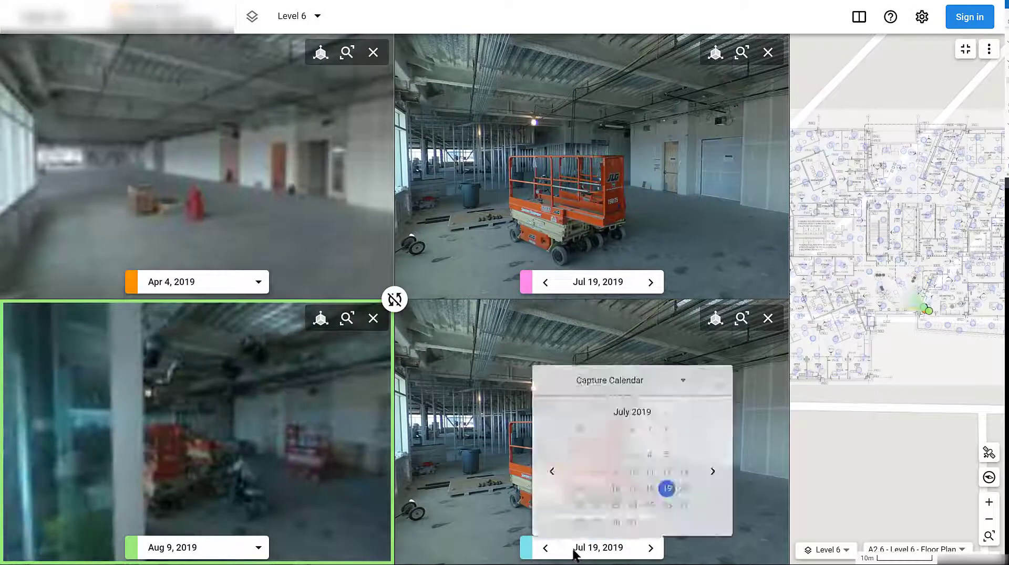
click(647, 376)
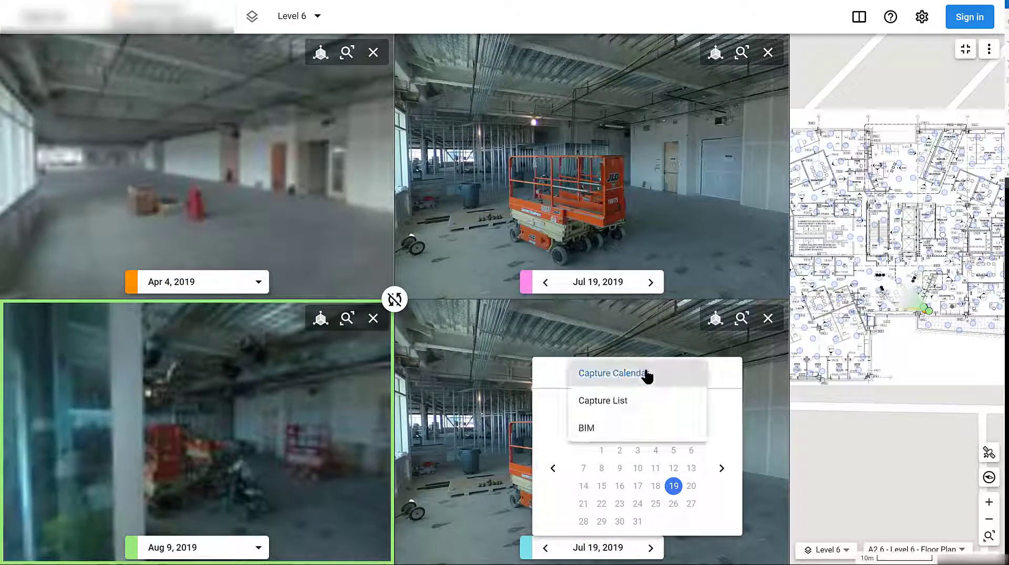
click(604, 405)
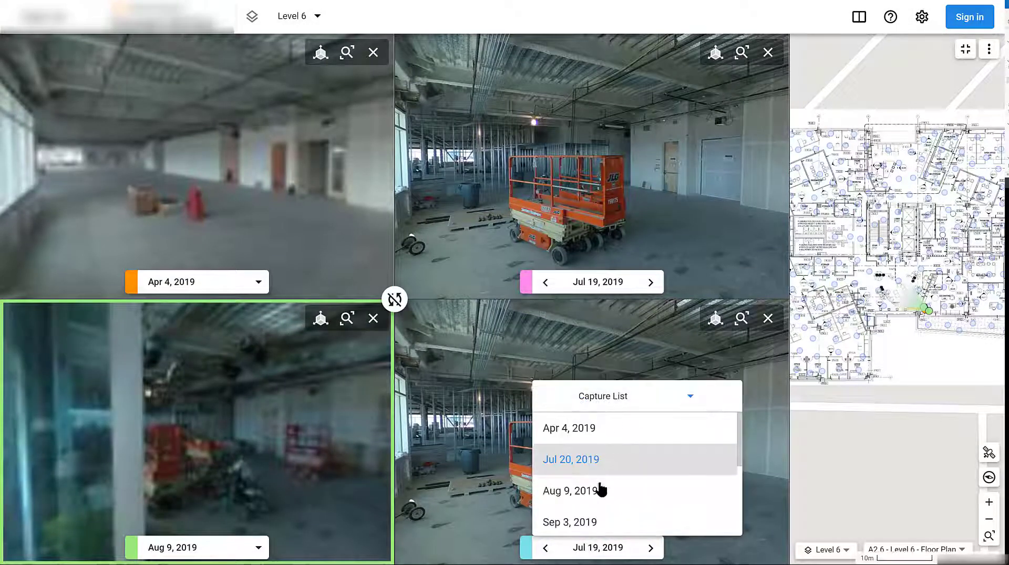
click(591, 522)
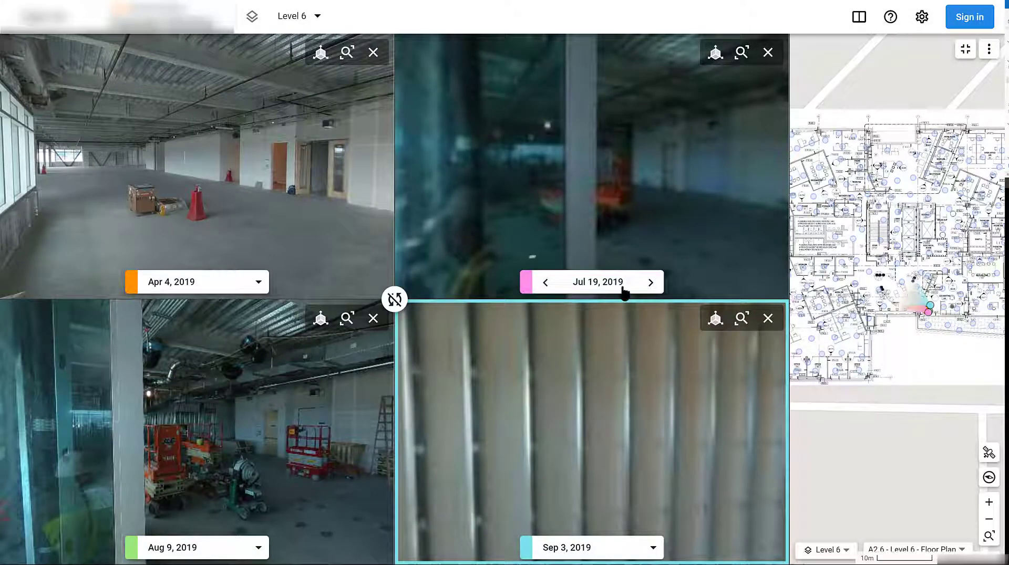
Load the BIM model 279EGA_Full Building_SignOff_20180312.nwd into the pink comparison view
click(623, 290)
click(682, 312)
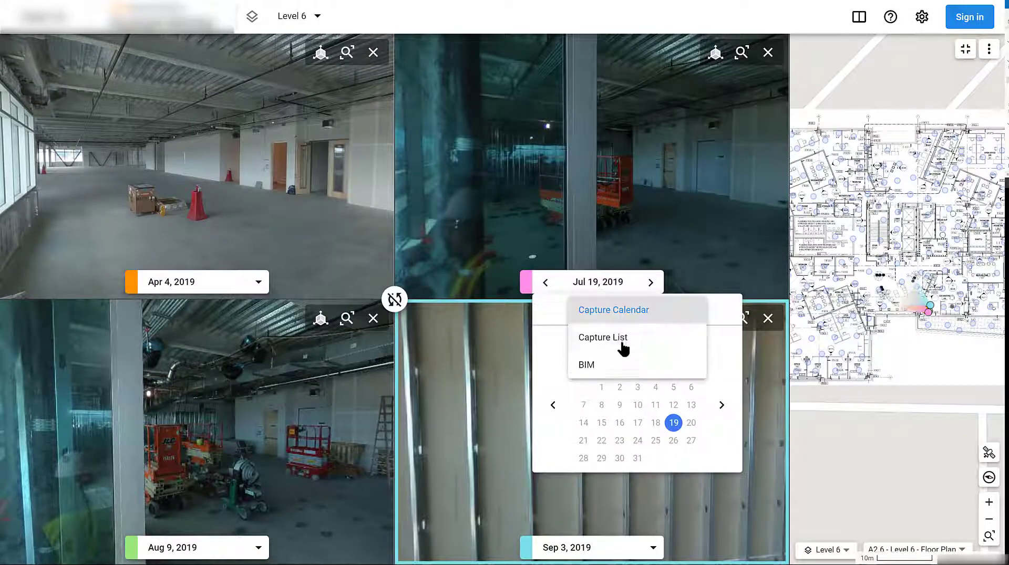
click(593, 366)
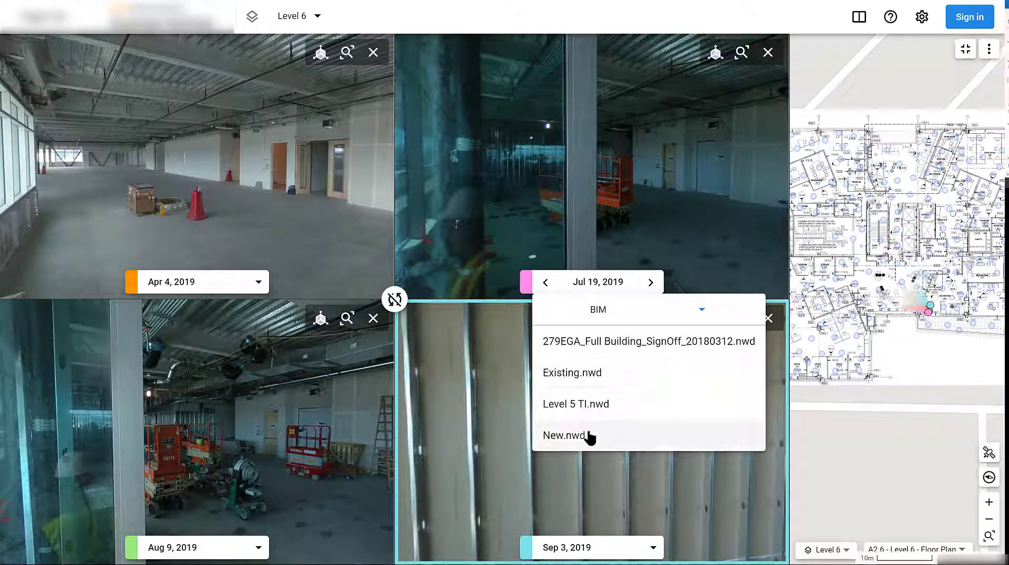
click(657, 342)
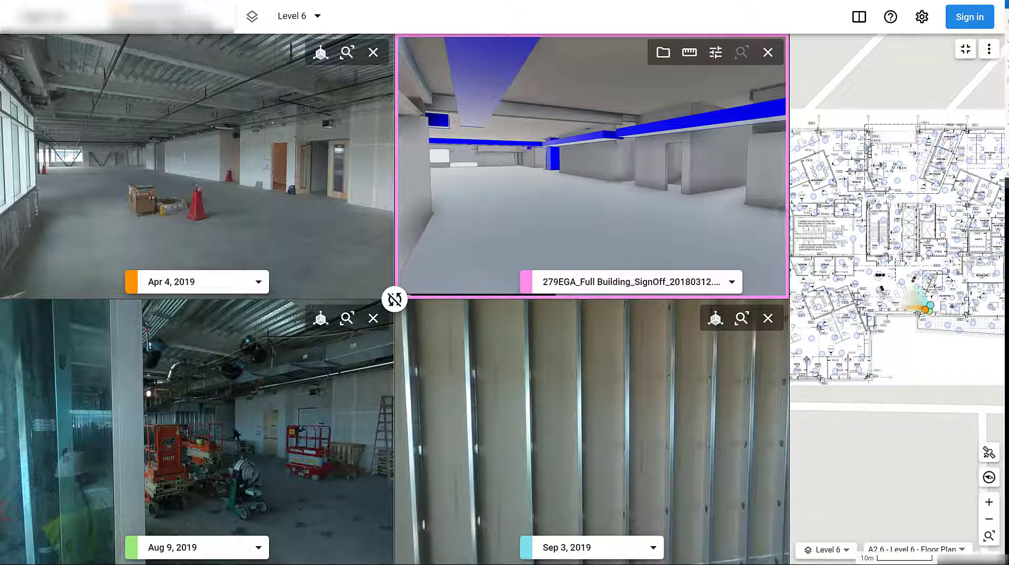
Rotate the synchronized views and move to another spot on Level 6 to compare the three captures with the BIM model
drag(167, 441, 258, 434)
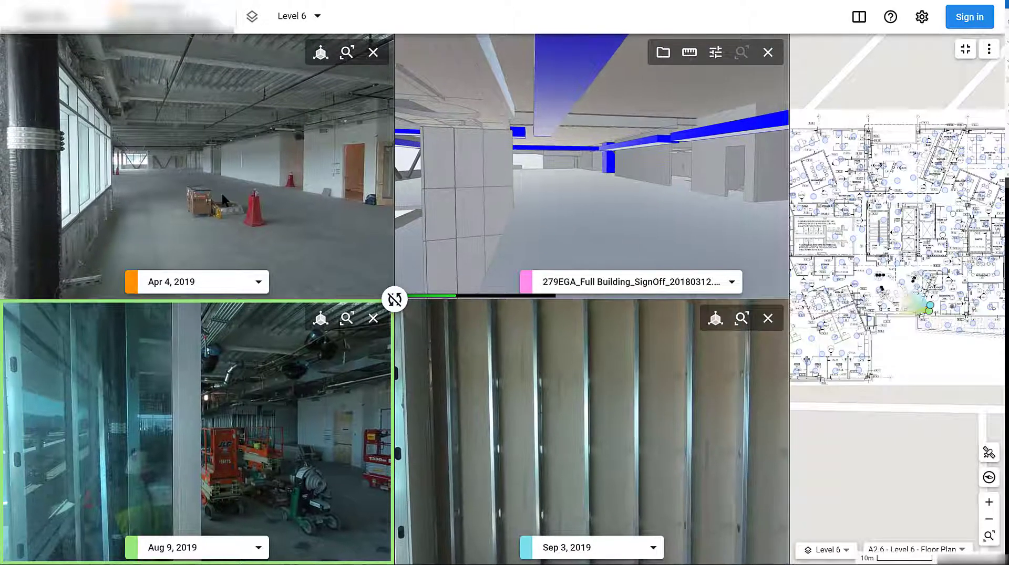
click(223, 248)
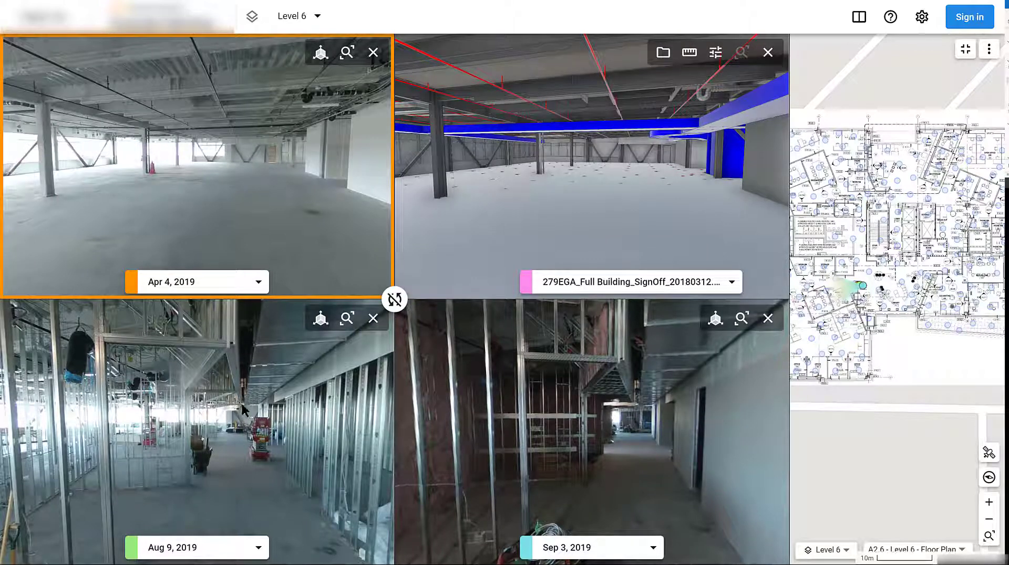
drag(258, 211, 241, 189)
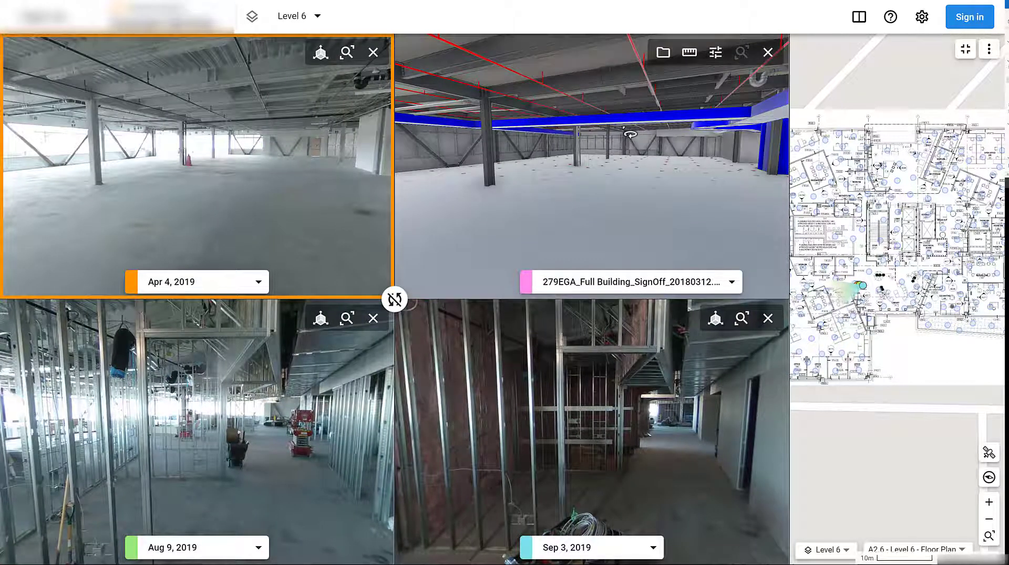
Close the Sep 3, 2019 and Aug 9, 2019 comparison views
click(767, 318)
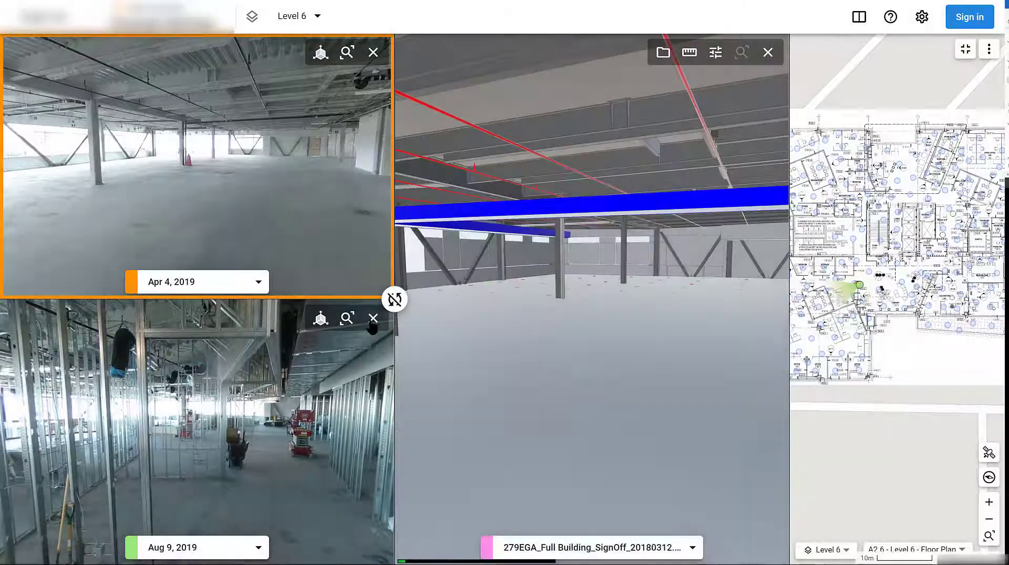
click(373, 318)
click(473, 377)
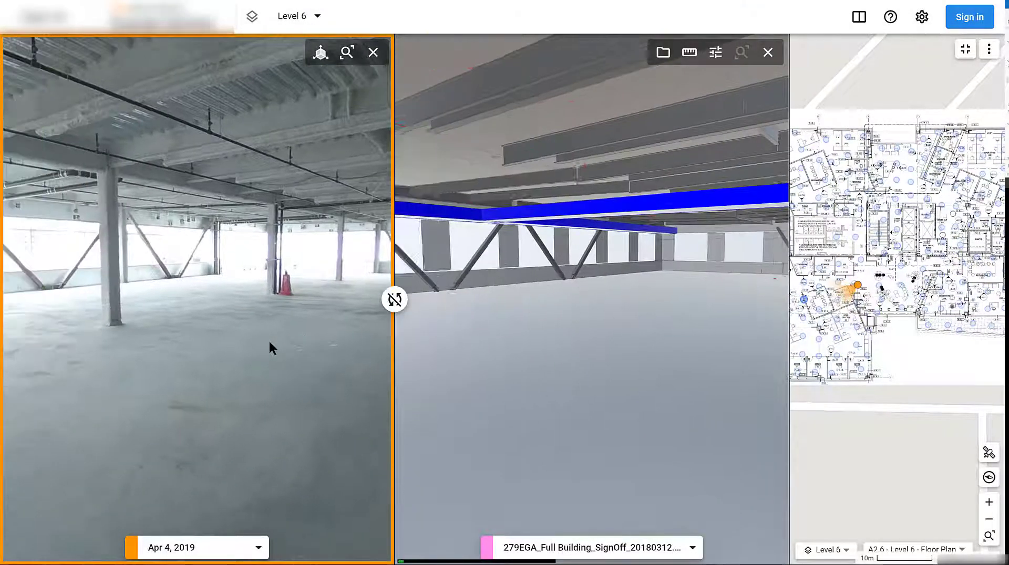
Select the blue overhead duct in the BIM model and transport it into the Apr 4, 2019 capture
drag(269, 342, 275, 341)
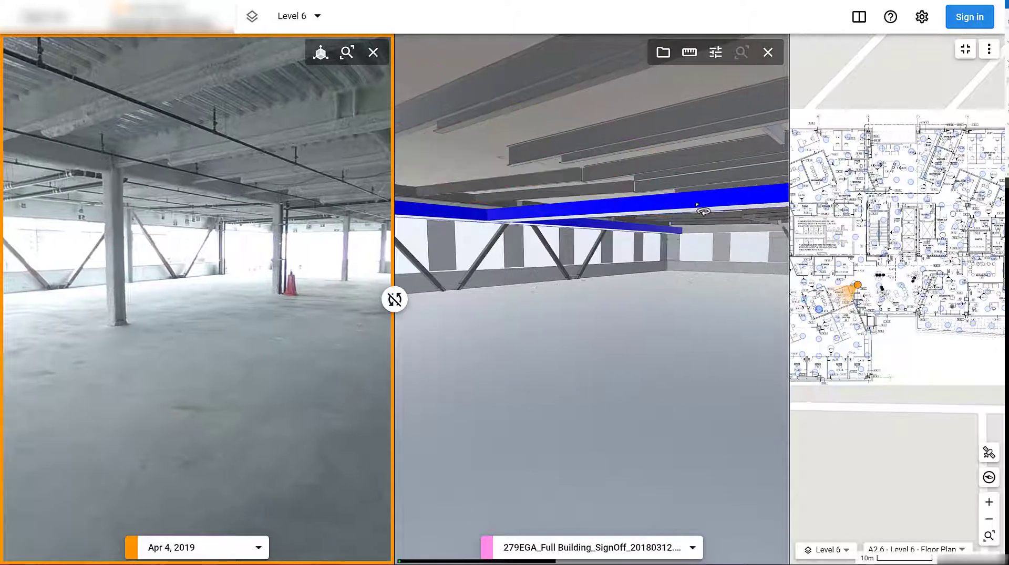
click(705, 209)
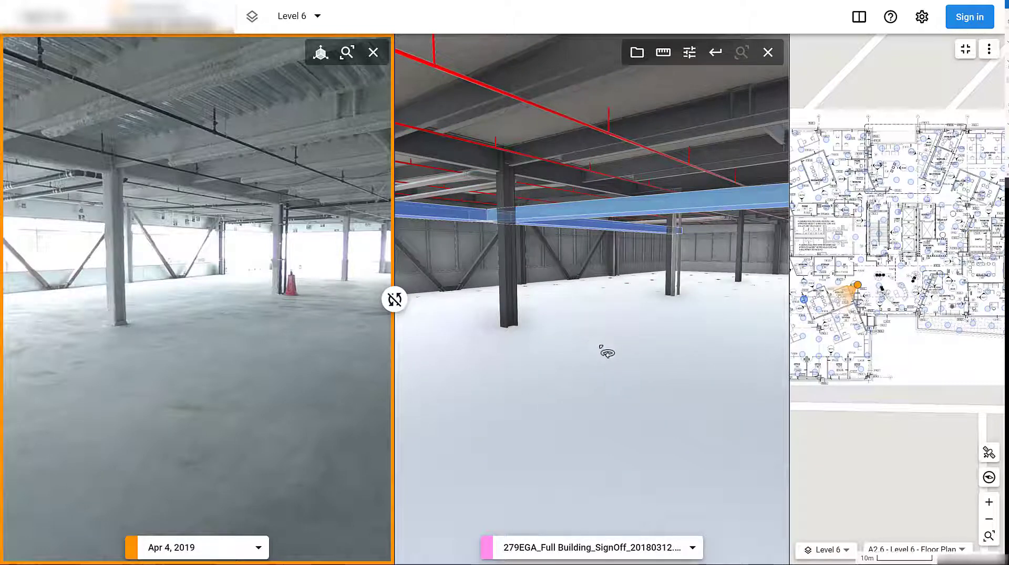
mouse_move(186, 336)
mouse_down()
mouse_move(286, 326)
mouse_move(361, 342)
mouse_move(368, 368)
mouse_up()
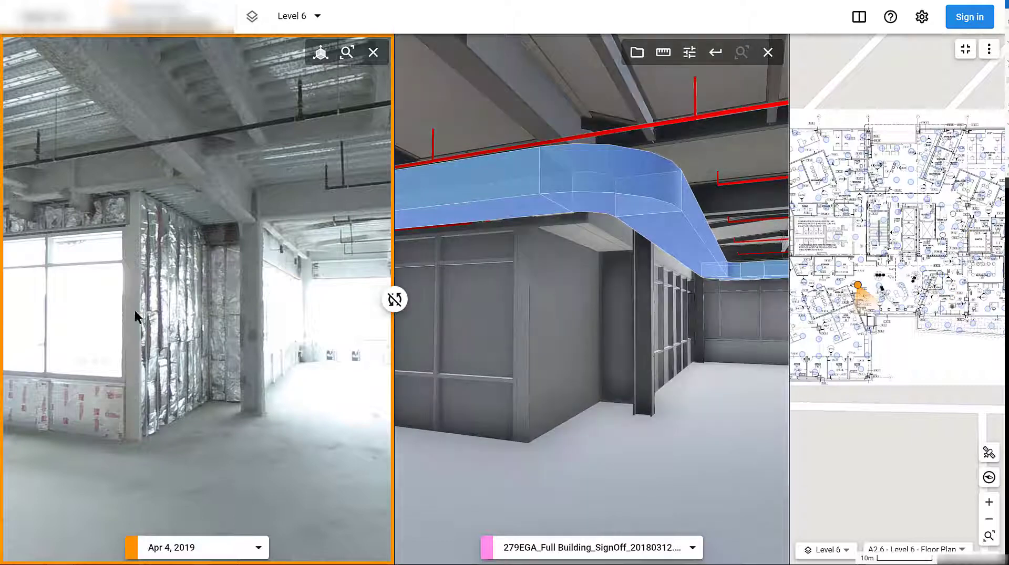
drag(135, 312, 84, 297)
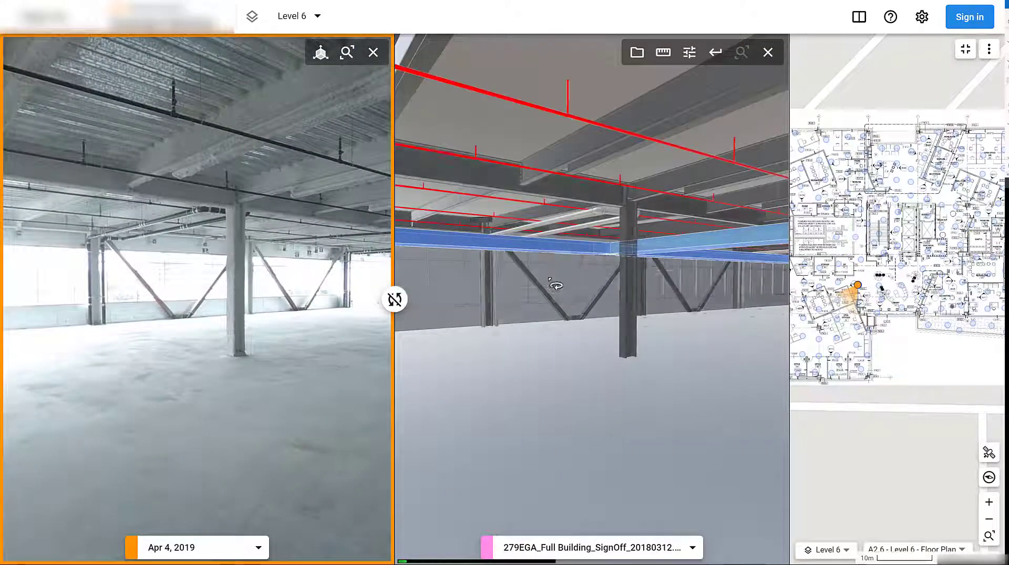
right_click(547, 245)
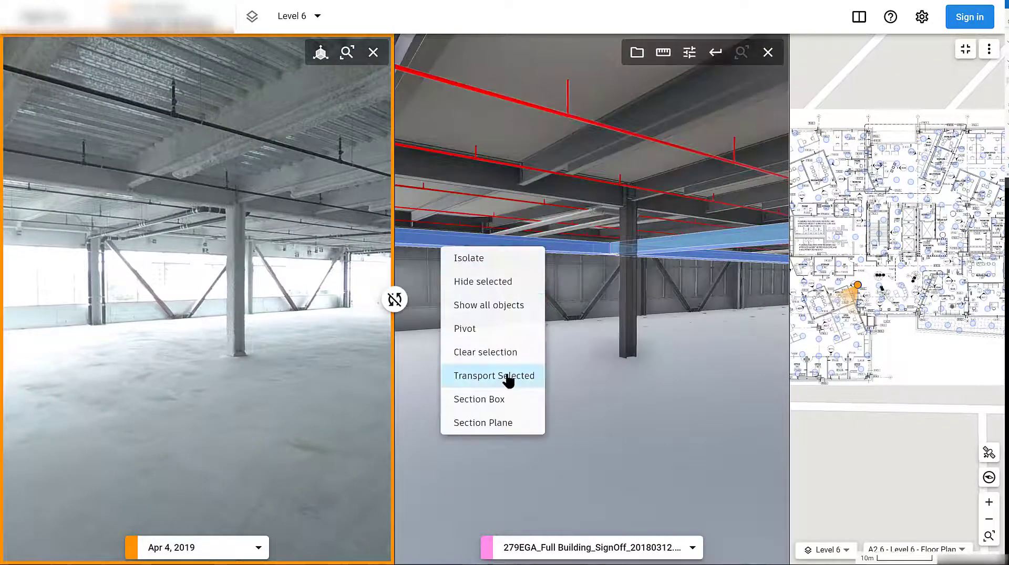
click(508, 376)
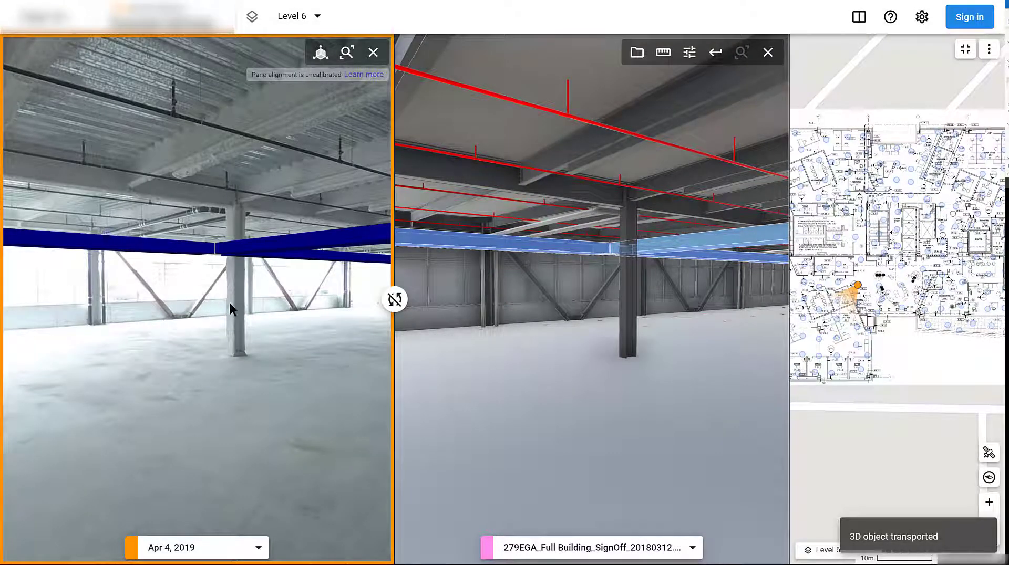
Transport the adjoining blue duct running along the white wall from the BIM model into the Apr 4, 2019 capture
drag(192, 297, 142, 343)
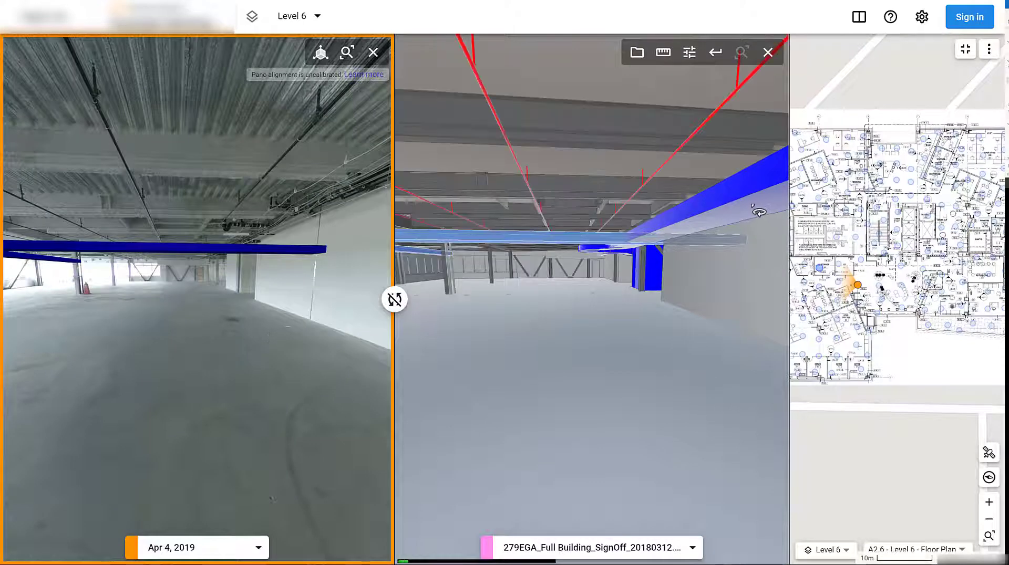
right_click(704, 225)
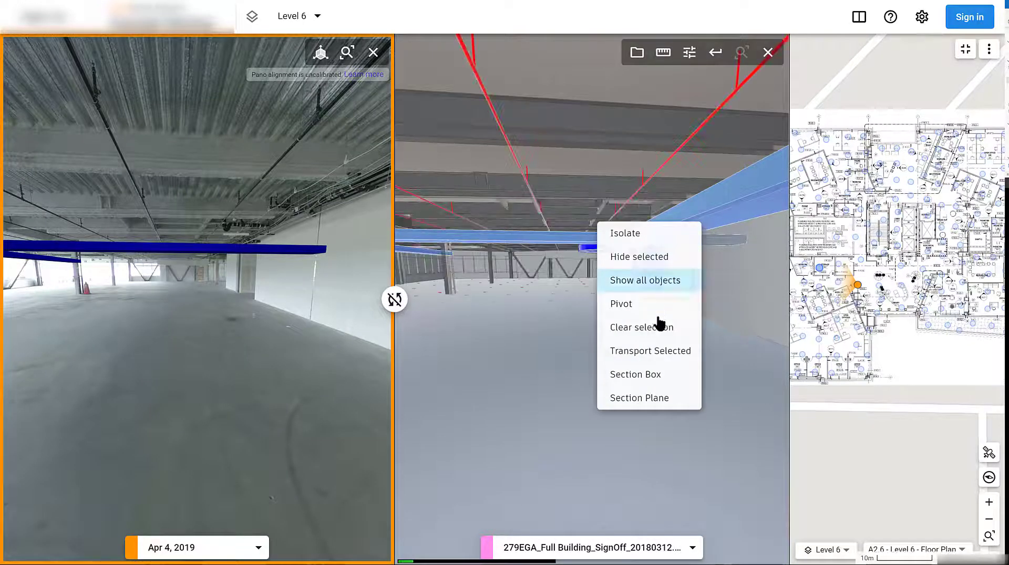
click(654, 333)
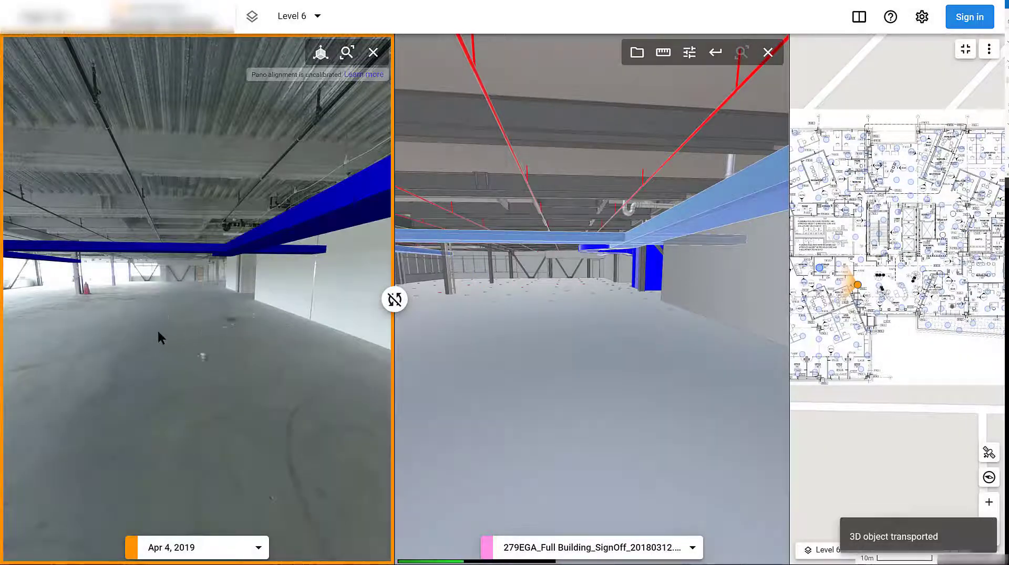
Move to a nearby Level 6 capture point and look around to examine the transported ducts against the site conditions
drag(144, 330, 227, 329)
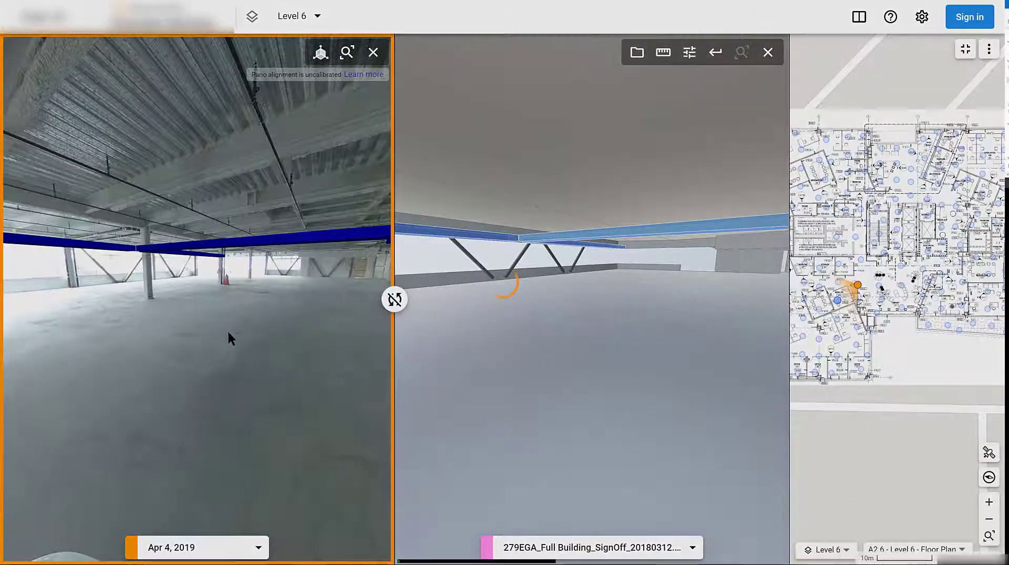
click(194, 333)
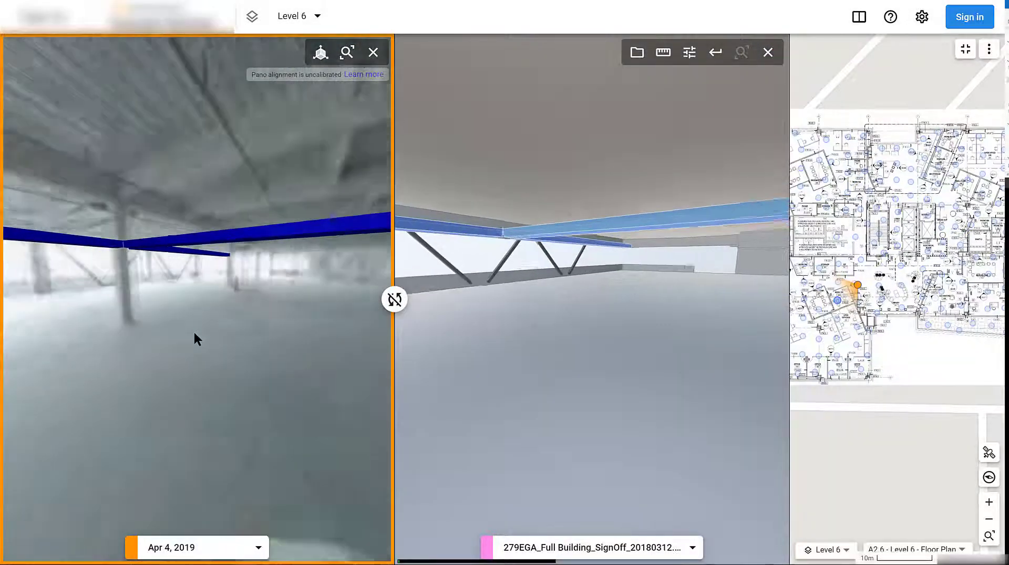
click(130, 288)
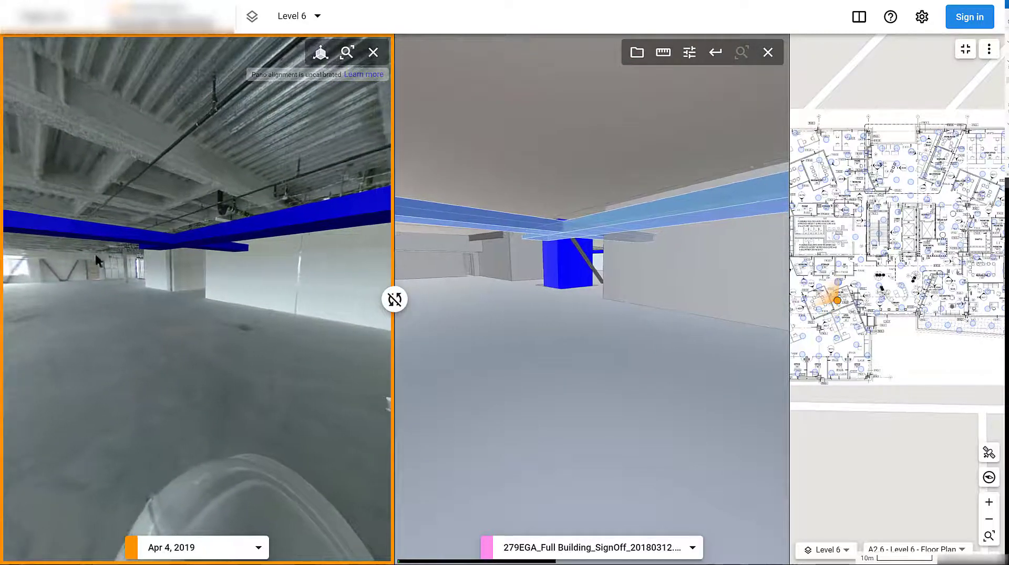
drag(144, 349, 288, 344)
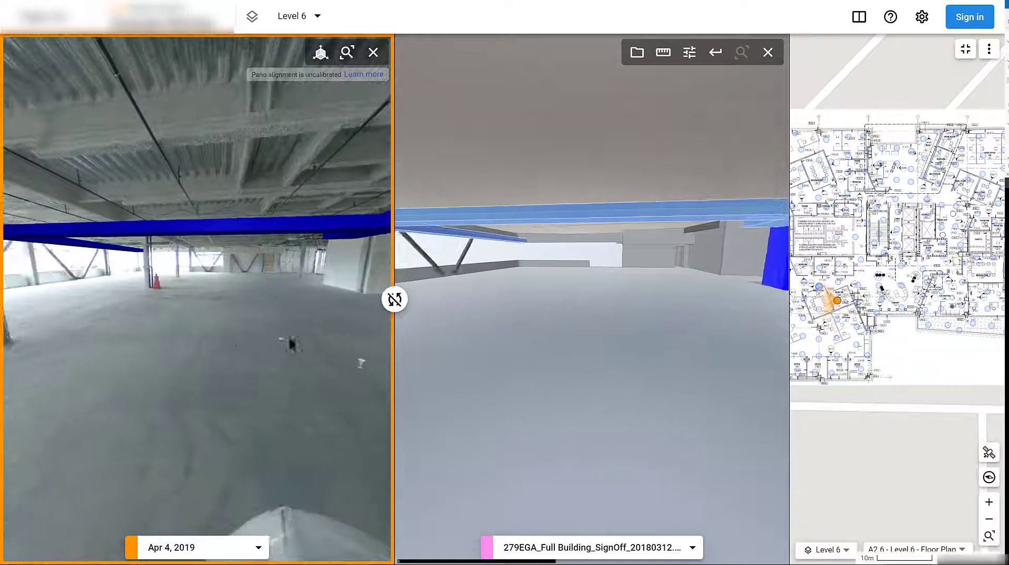
drag(0, 365, 207, 351)
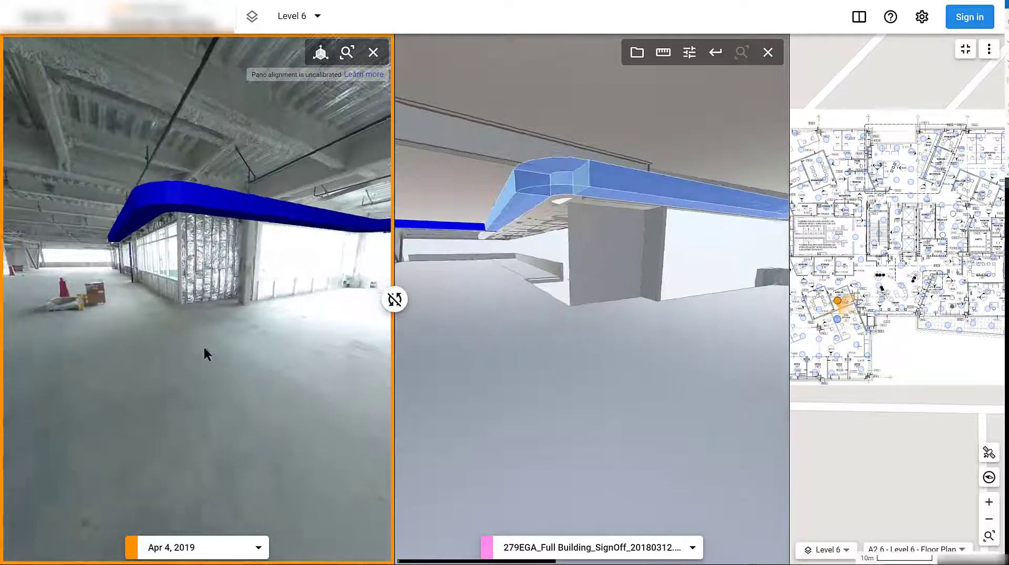
drag(144, 337, 184, 339)
scroll(187, 336, up, 3)
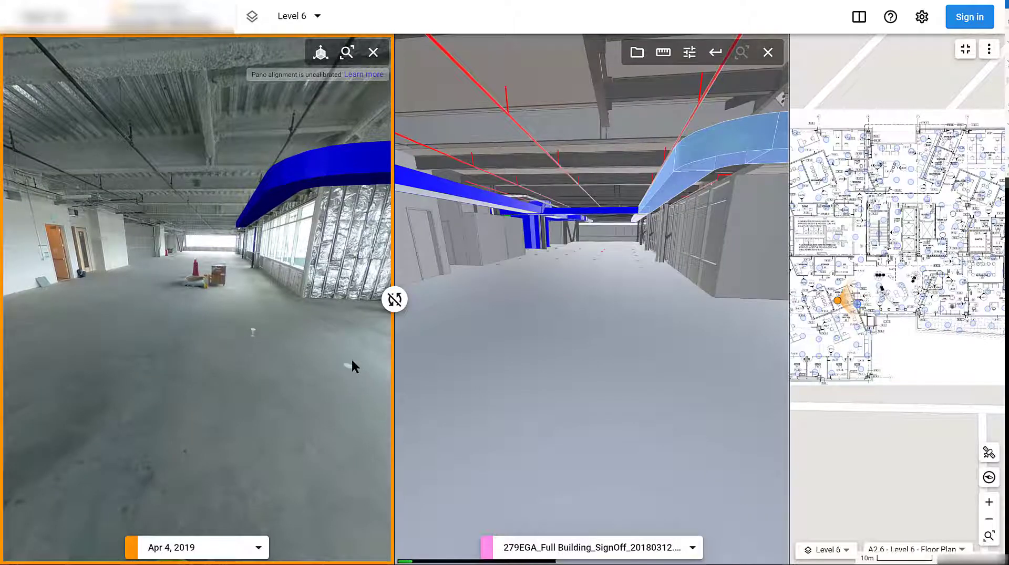
Browse the BIM model's object tree, collapsing Level 06 under 279EG_MH_FUTURE.nwc
click(636, 53)
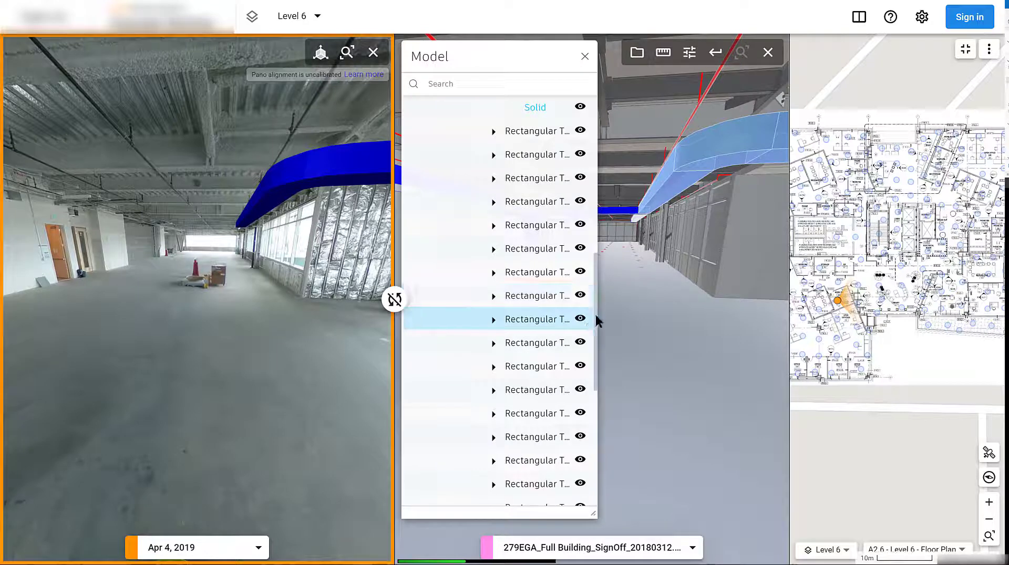
drag(595, 320, 589, 108)
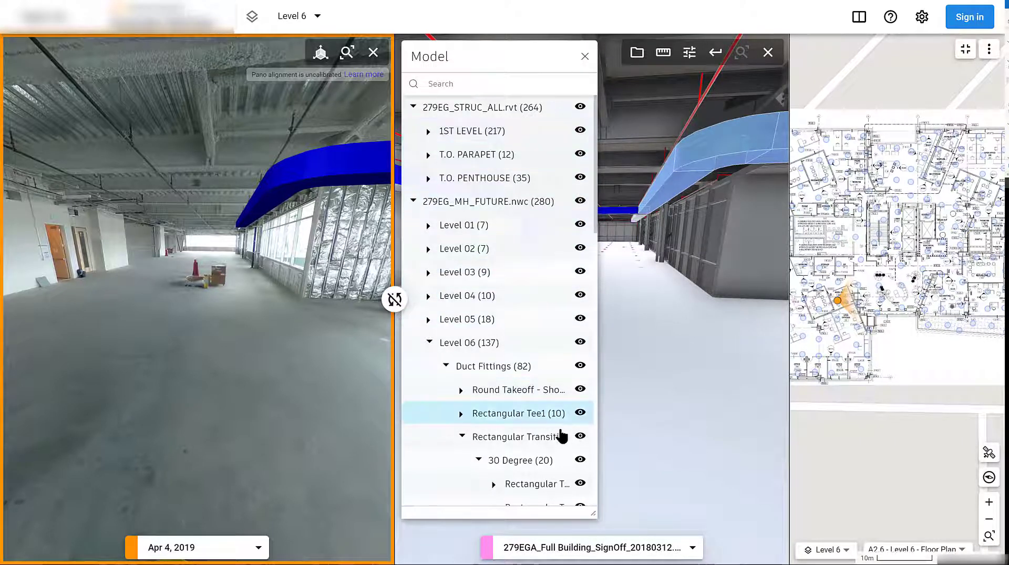
click(429, 343)
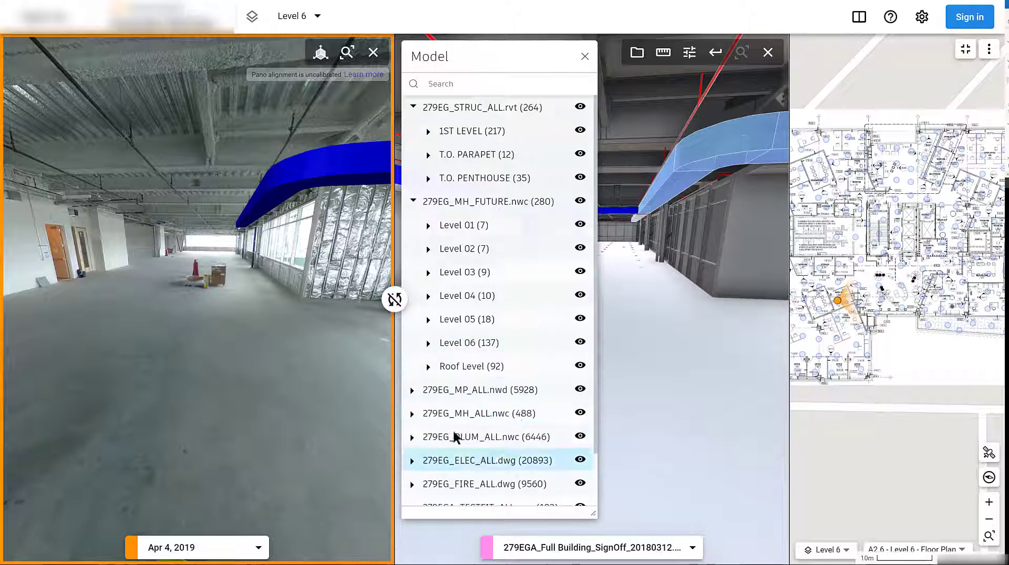
click(585, 57)
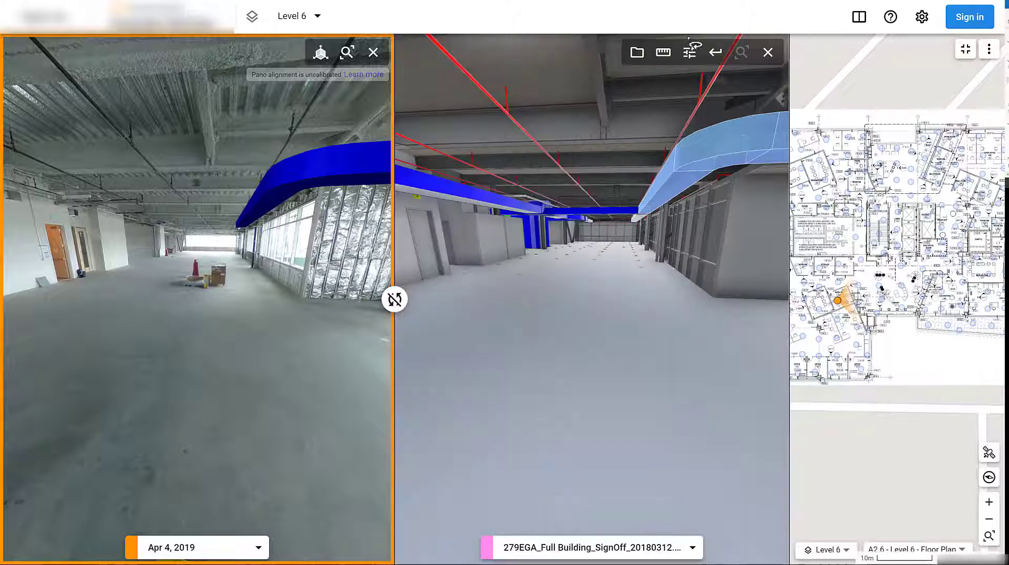
Place two calibration points along the framed wall's base in the BIM model and dismiss the calibration without defining a size
click(663, 53)
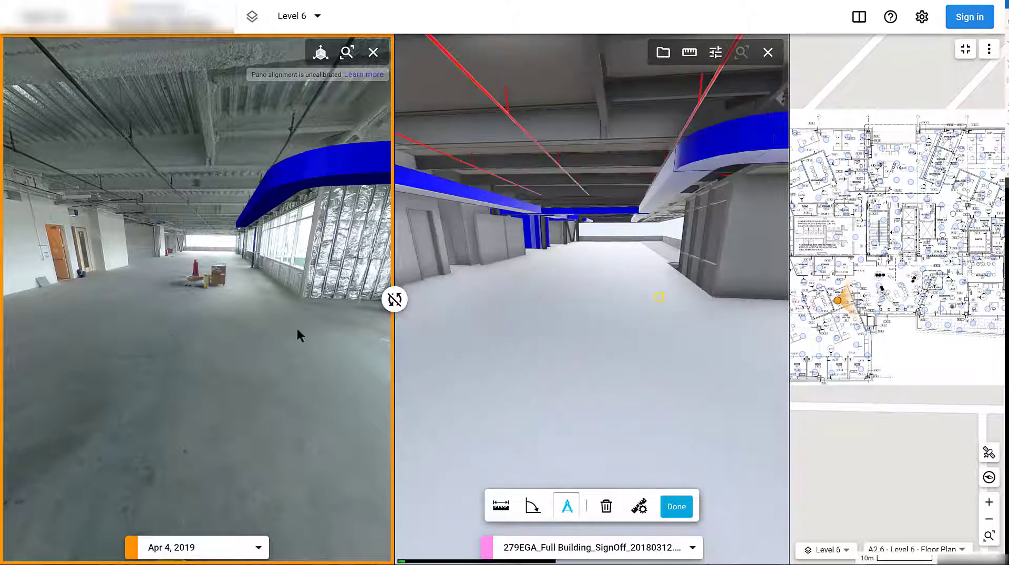
drag(296, 330, 93, 332)
drag(198, 336, 43, 338)
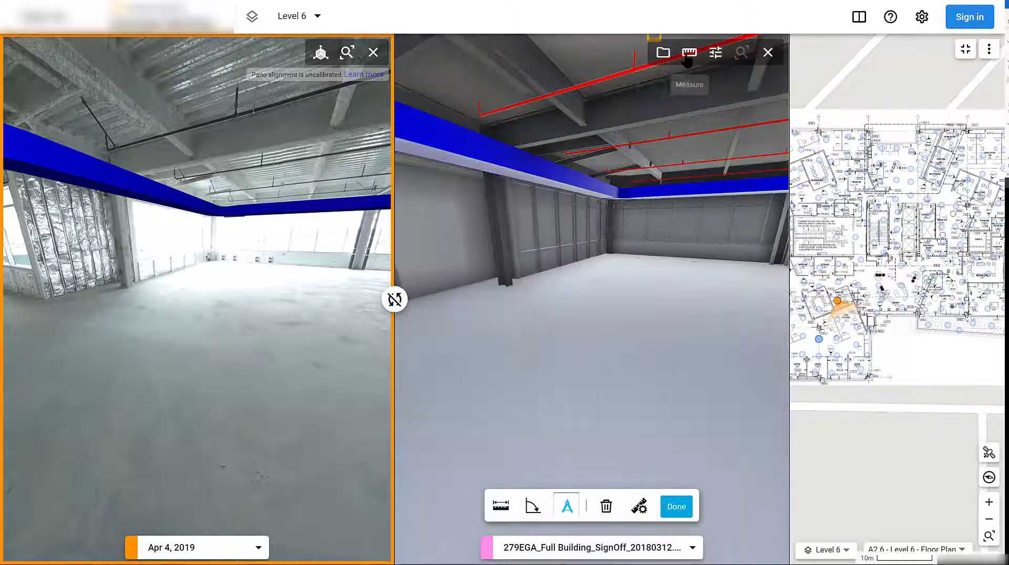
click(518, 279)
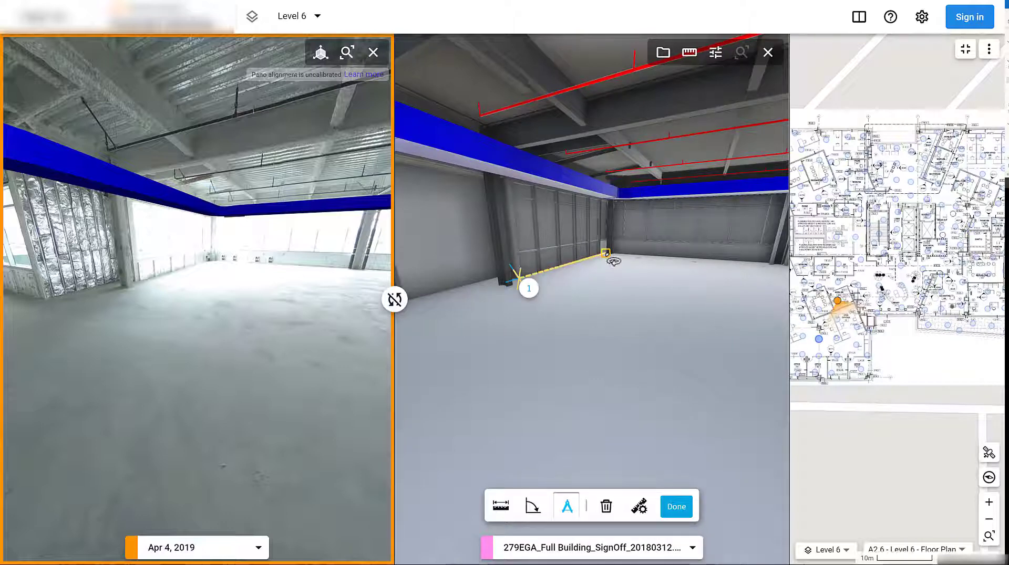
click(612, 260)
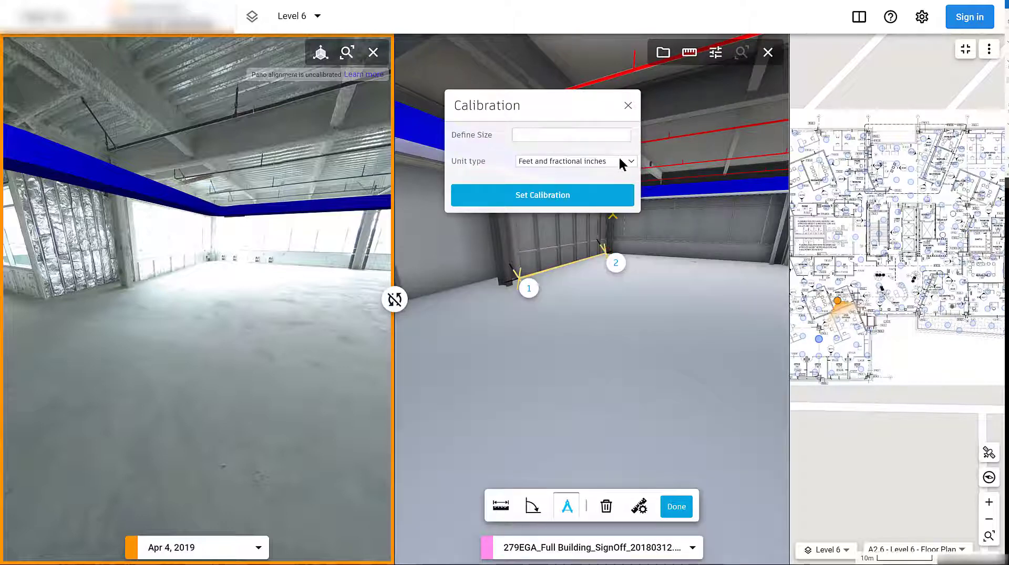
drag(624, 105, 617, 194)
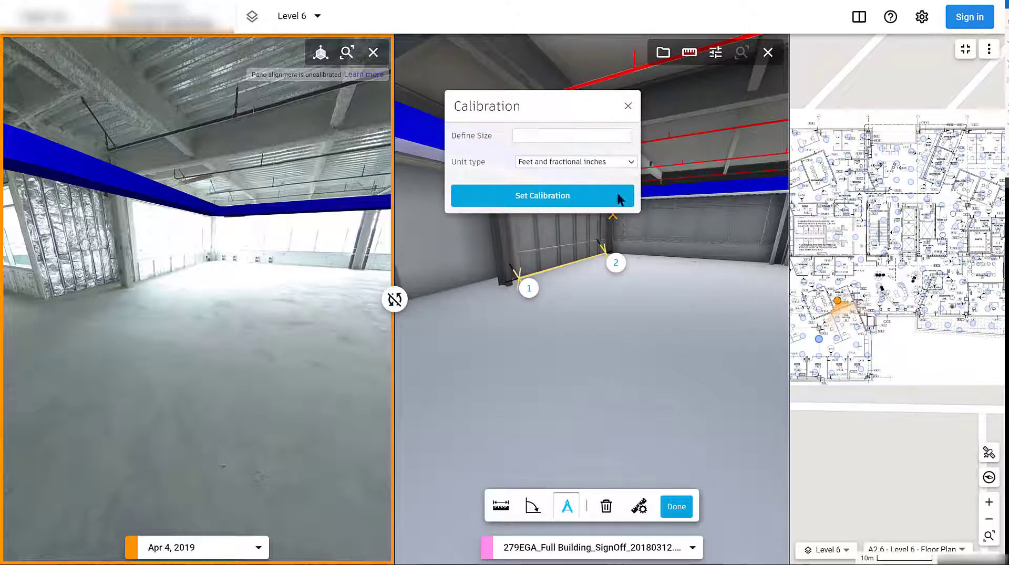
click(628, 106)
Look around the current Level 6 spot and switch the project to Level 1
mouse_move(115, 363)
mouse_down()
mouse_move(200, 369)
mouse_move(172, 322)
mouse_move(187, 310)
mouse_up()
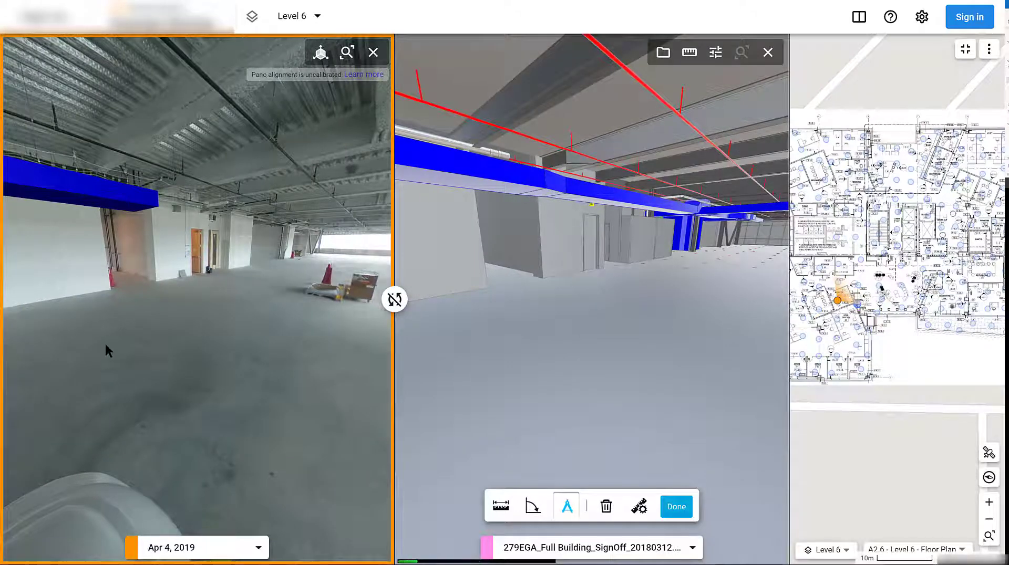
drag(98, 313, 198, 323)
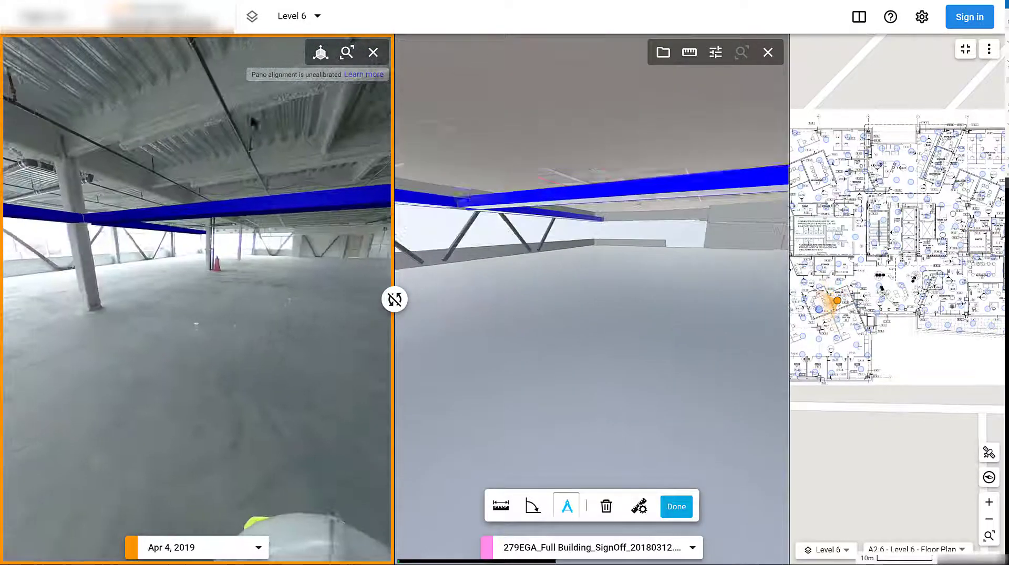
click(307, 17)
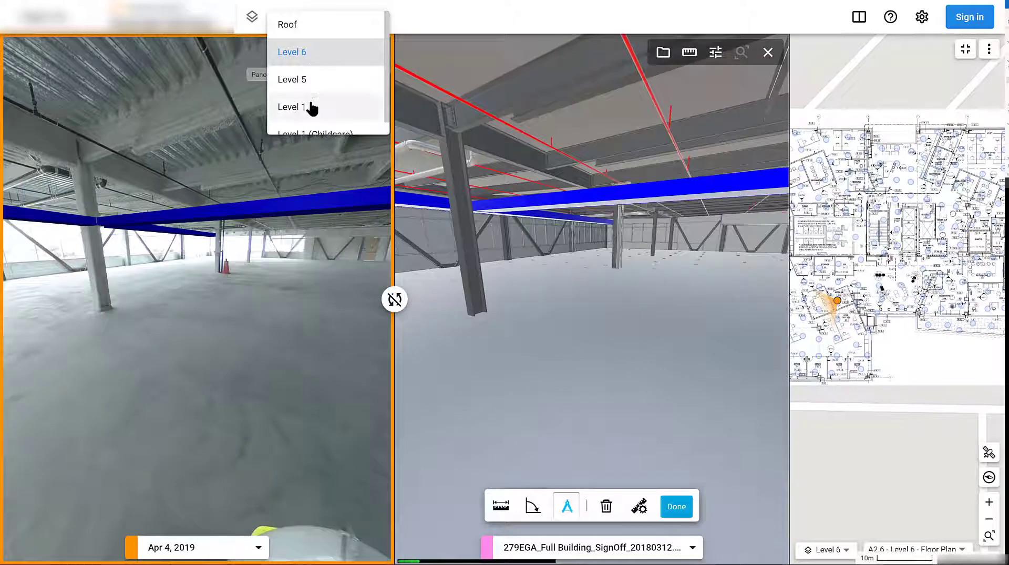
click(306, 108)
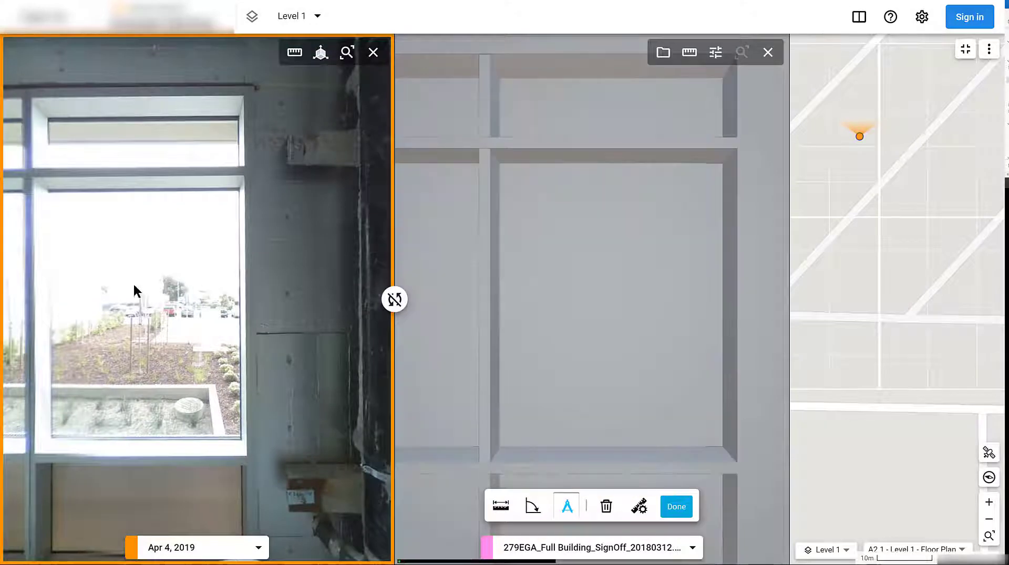
Look around the Level 1 capture beside the BIM model and examine the Level 1 floor plan on the map
drag(287, 271, 386, 278)
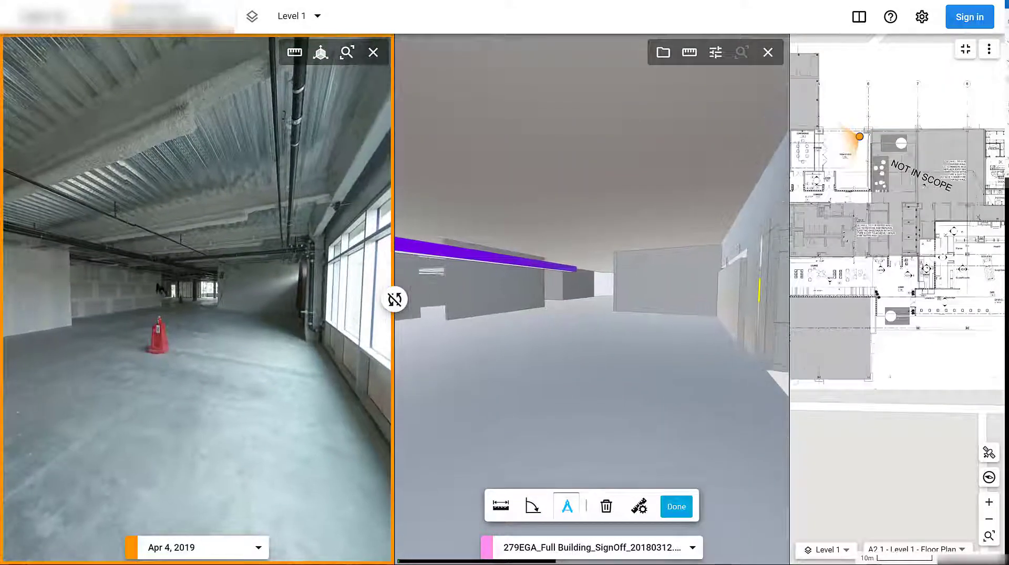
drag(124, 276, 236, 280)
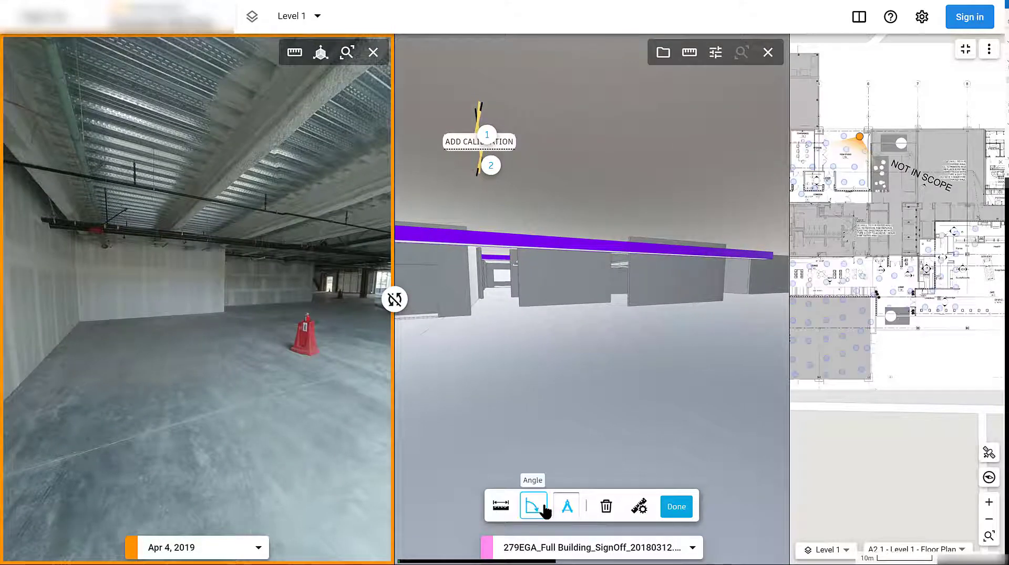
scroll(933, 292, down, 5)
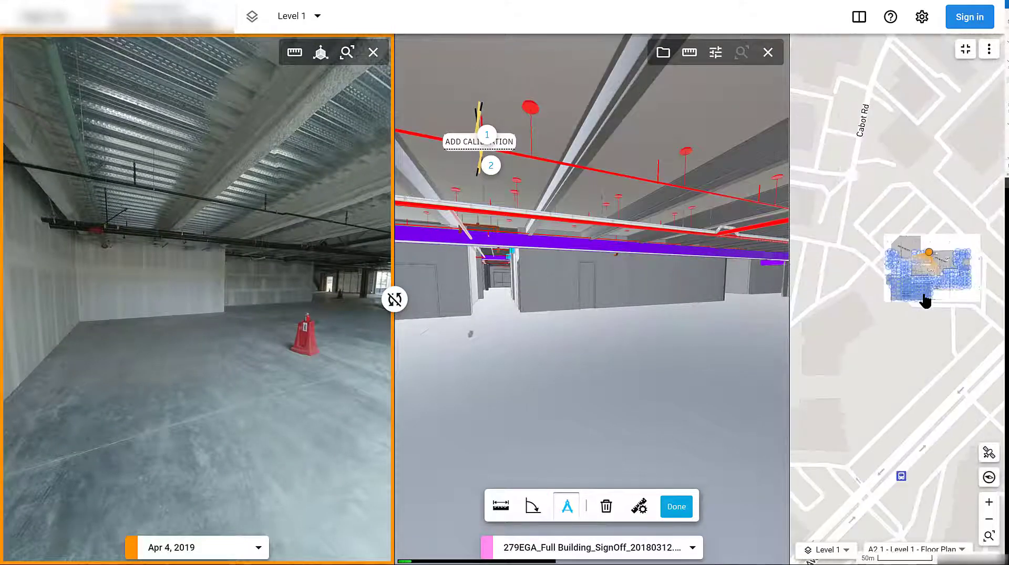
scroll(925, 302, up, 3)
drag(919, 297, 863, 298)
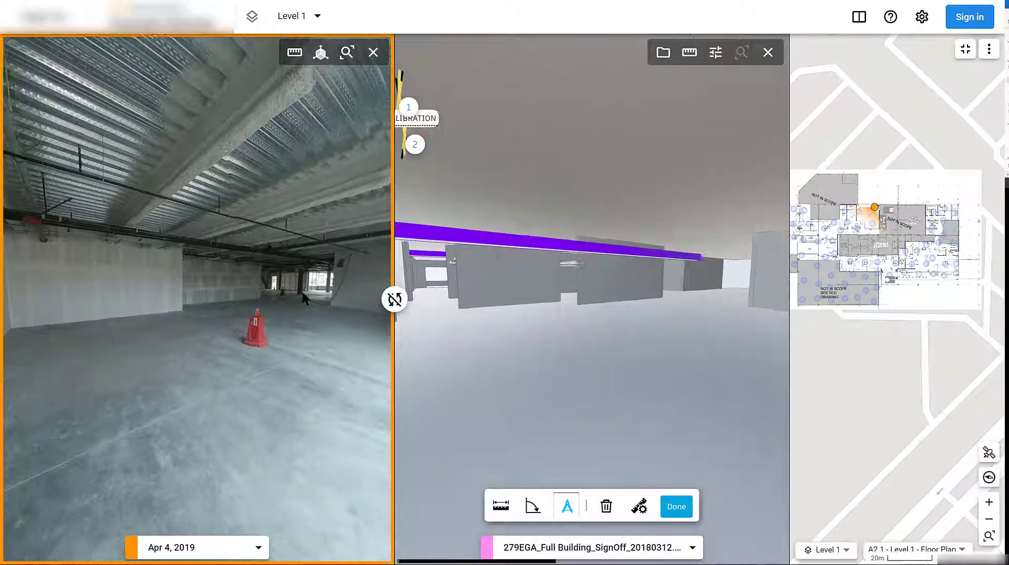